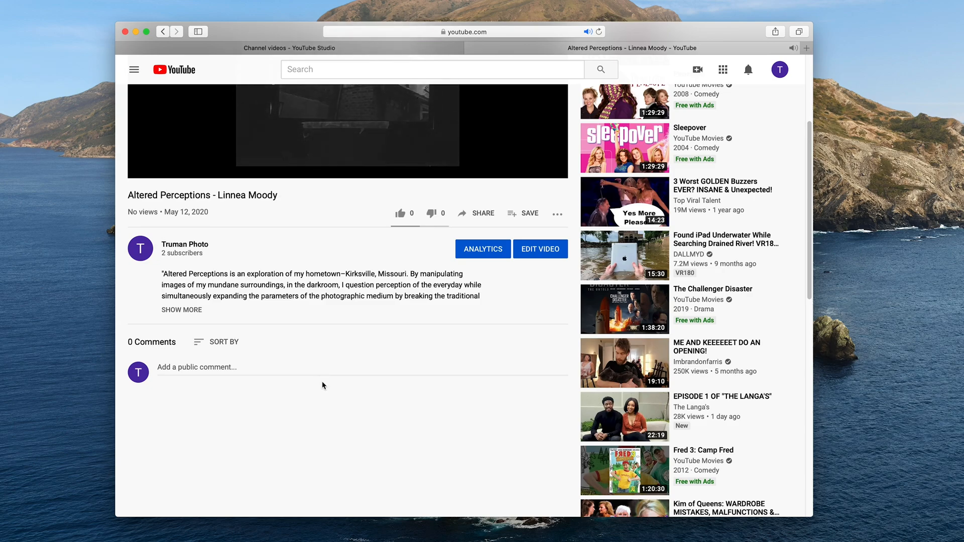
# - Expand the full description below the Altered Perceptions video
pyautogui.click(196, 312)
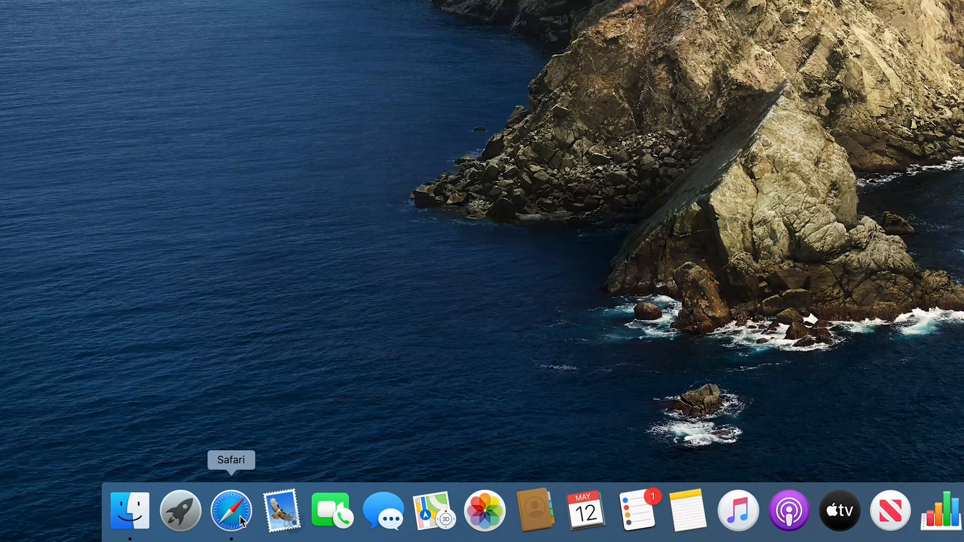
# - Open Safari and go to youtube.com
pyautogui.click(241, 518)
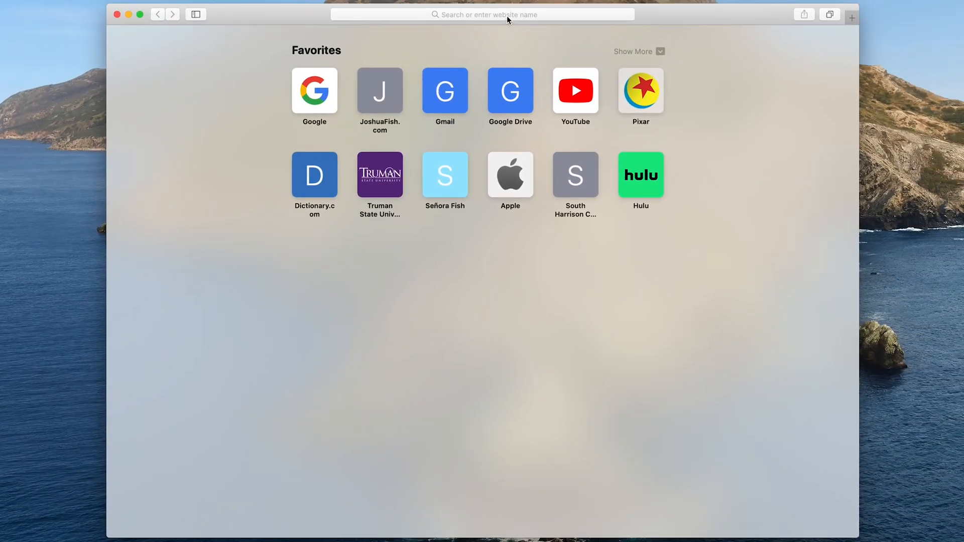
pyautogui.click(507, 16)
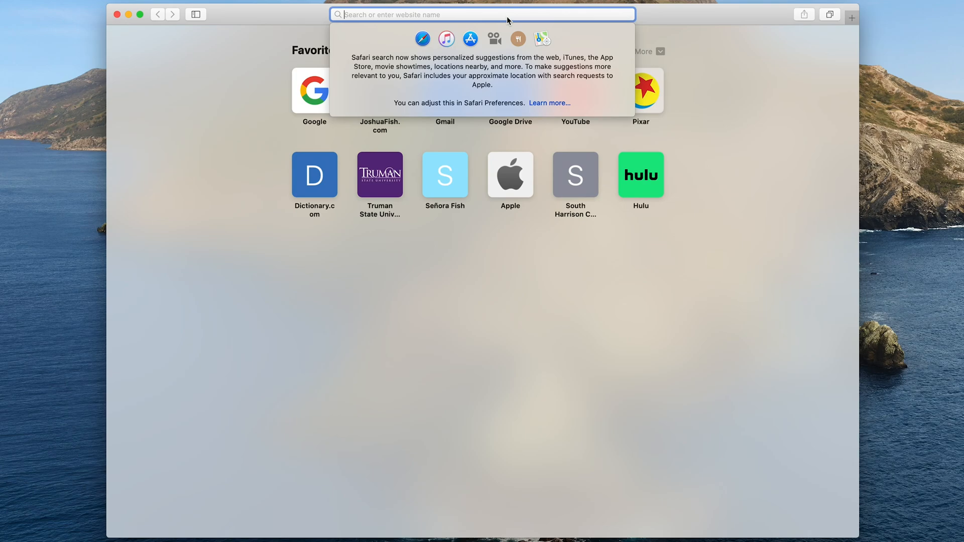
pyautogui.write('youtube')
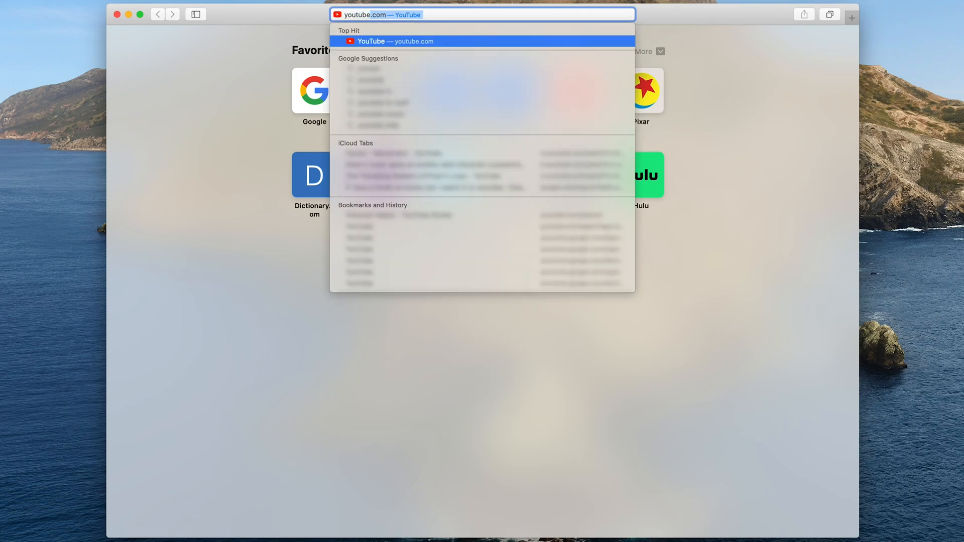
pyautogui.write('.com')
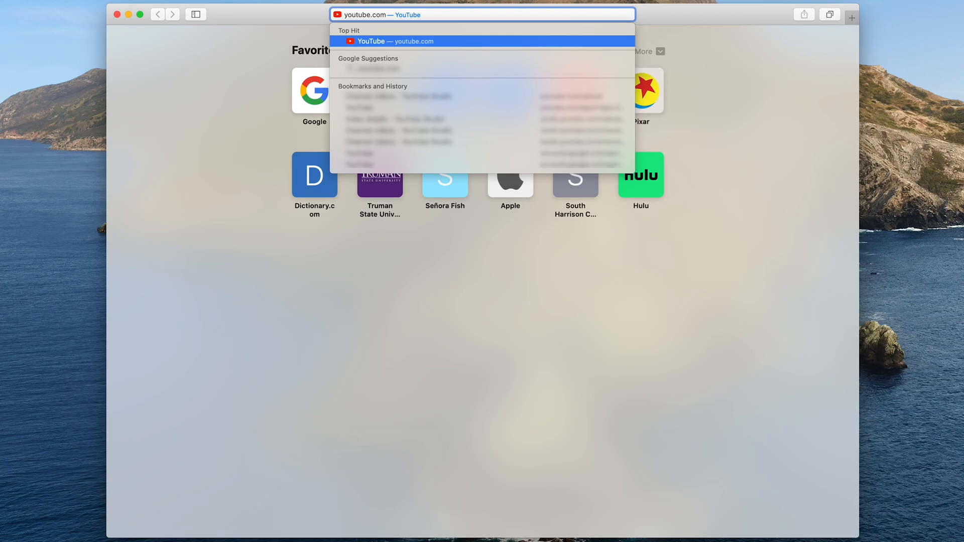
pyautogui.press('Return')
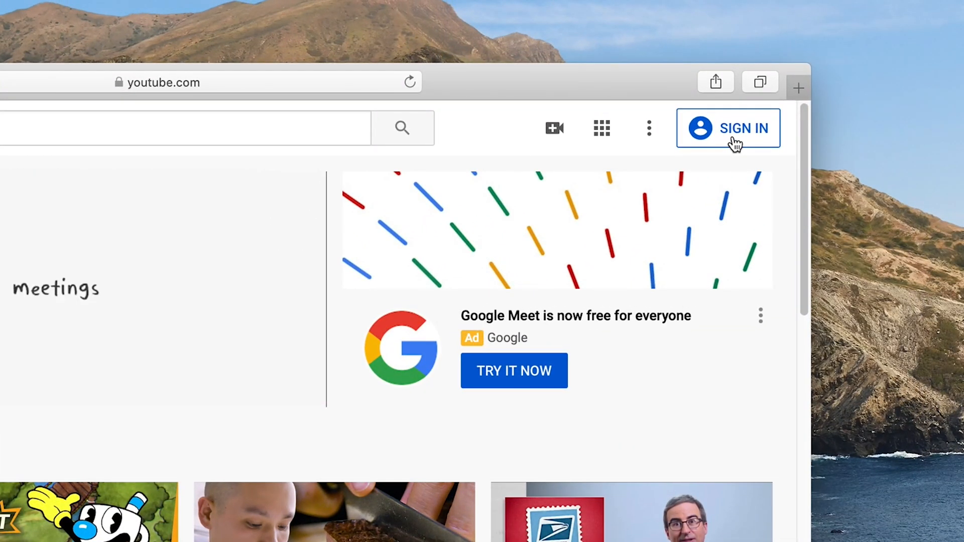
# - Sign in to YouTube with the university e-mail account, filling in the saved username and password on the Truman State University login page
pyautogui.click(734, 143)
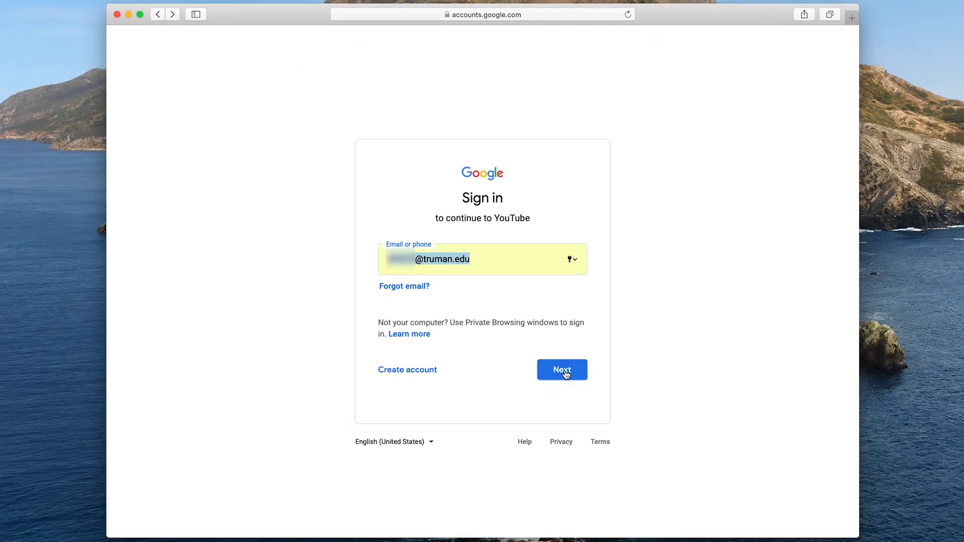
pyautogui.click(565, 371)
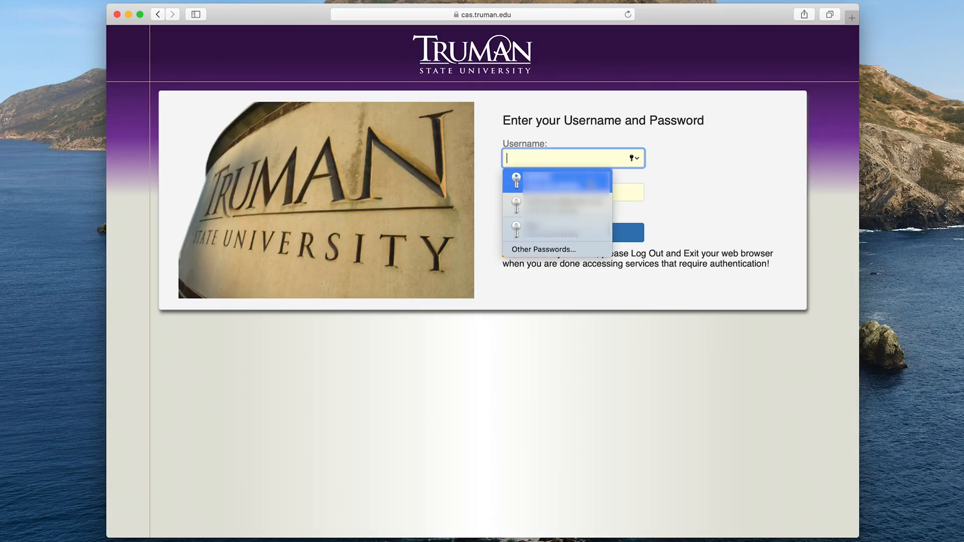
pyautogui.click(552, 181)
pyautogui.click(572, 236)
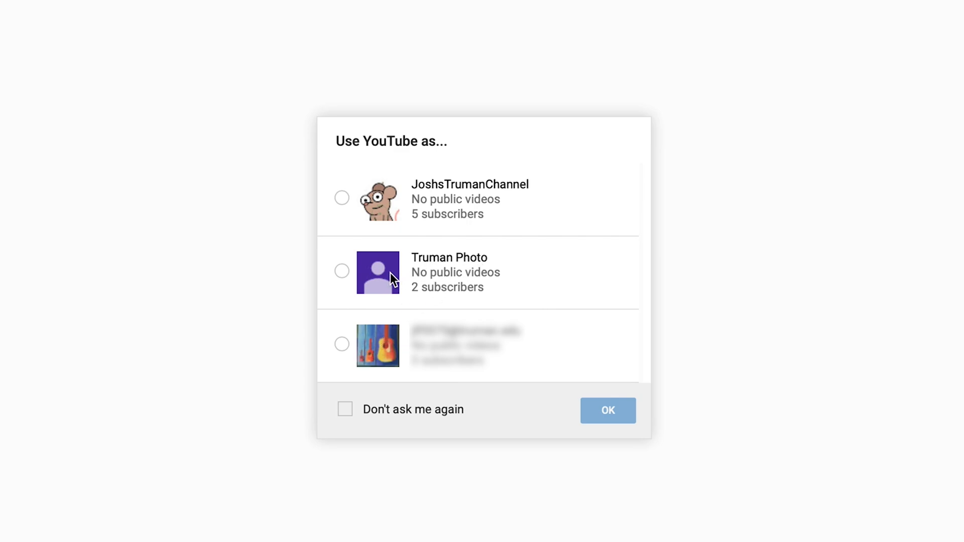
# - Use YouTube as the Truman Photo channel and check which account is active
pyautogui.click(342, 272)
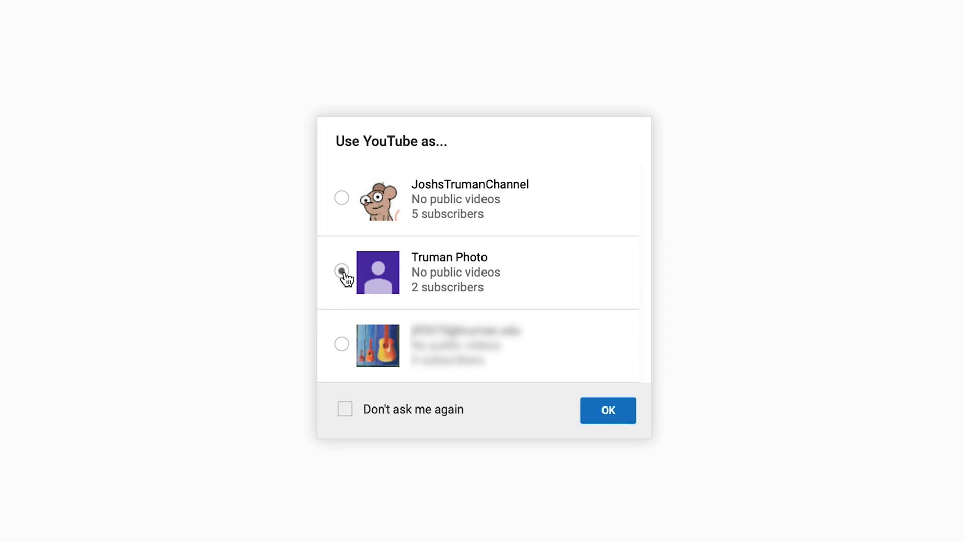
pyautogui.click(604, 419)
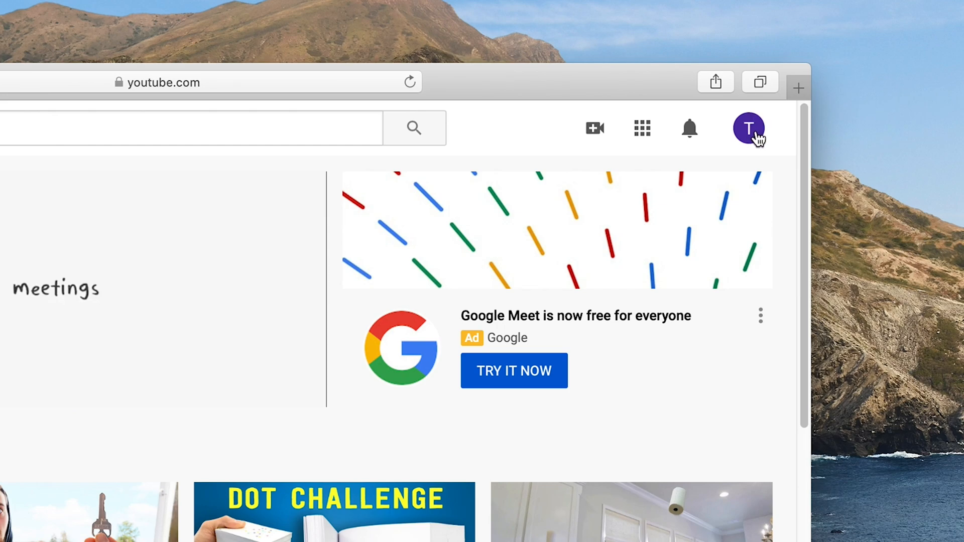
pyautogui.click(755, 135)
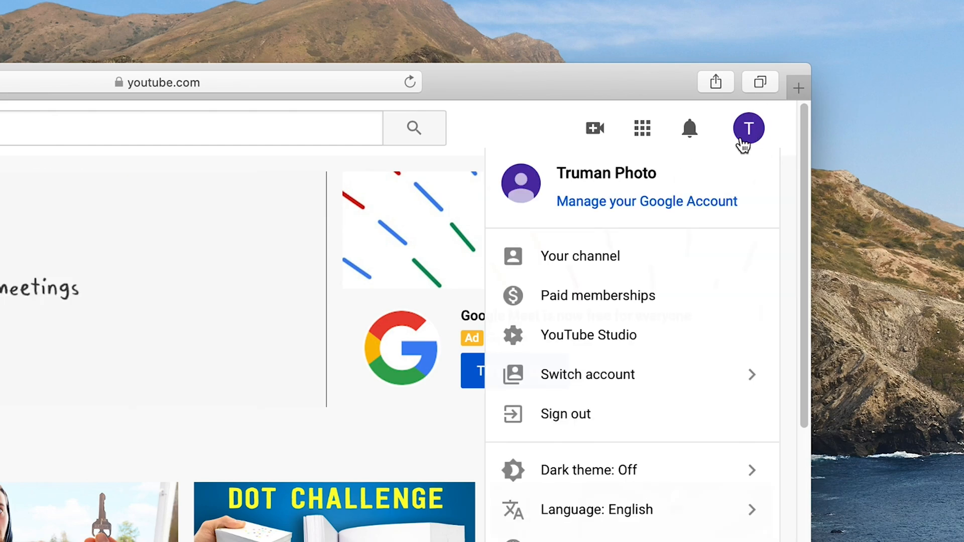
pyautogui.click(743, 144)
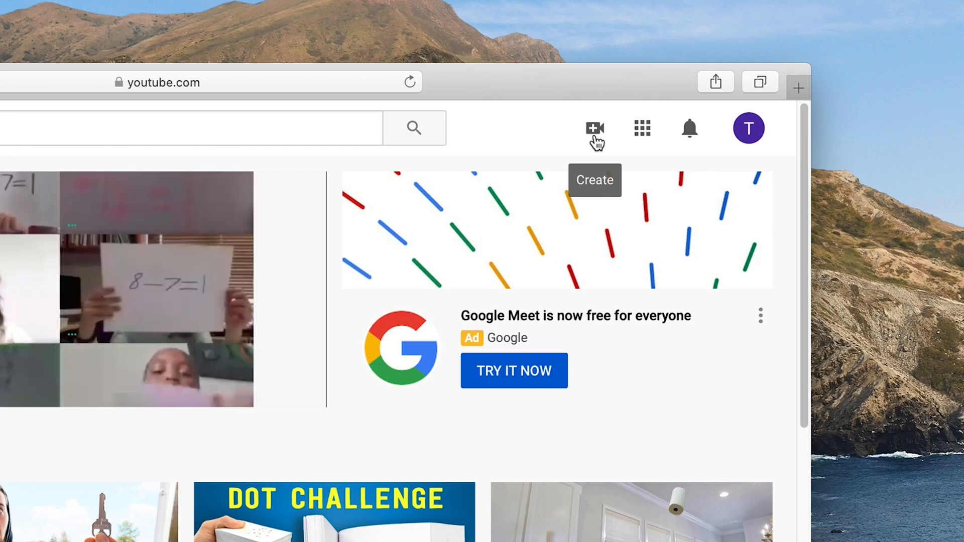
# - Start a new video upload and choose the Altered Perceptions MP4 file from the external drive
pyautogui.click(597, 144)
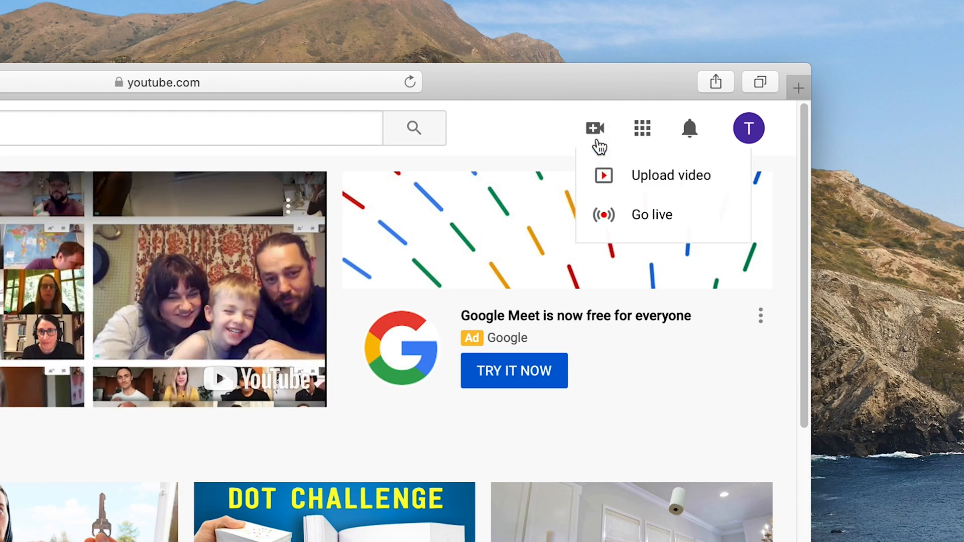
pyautogui.click(685, 189)
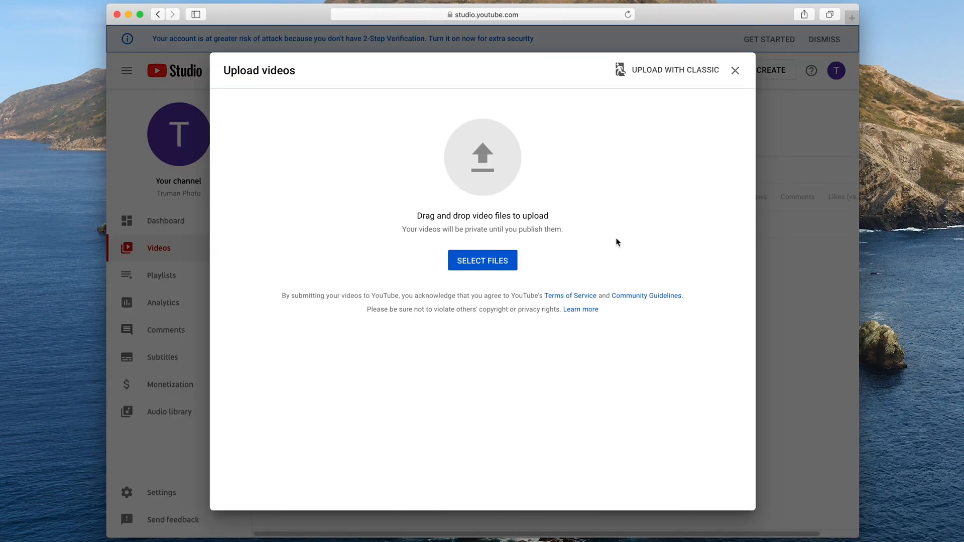
pyautogui.click(482, 269)
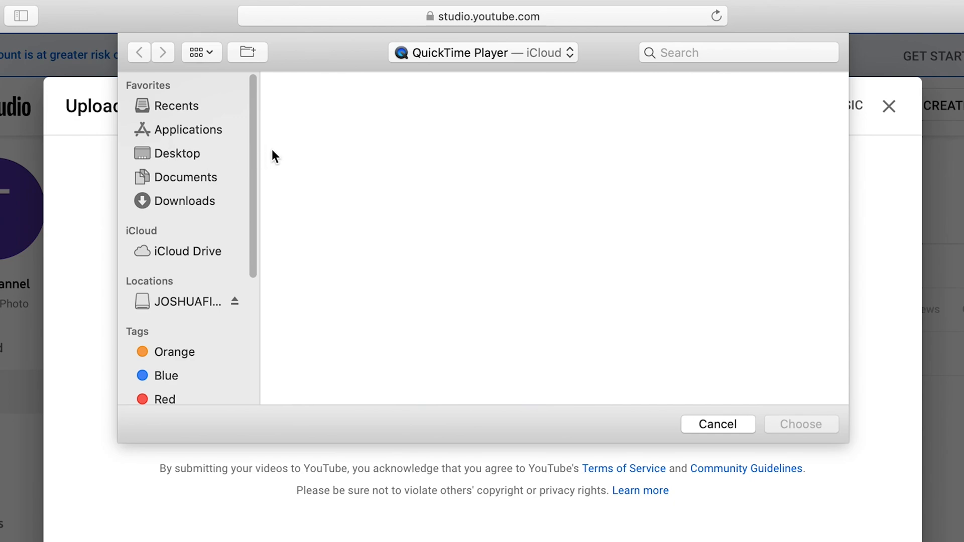
pyautogui.click(175, 153)
pyautogui.click(182, 180)
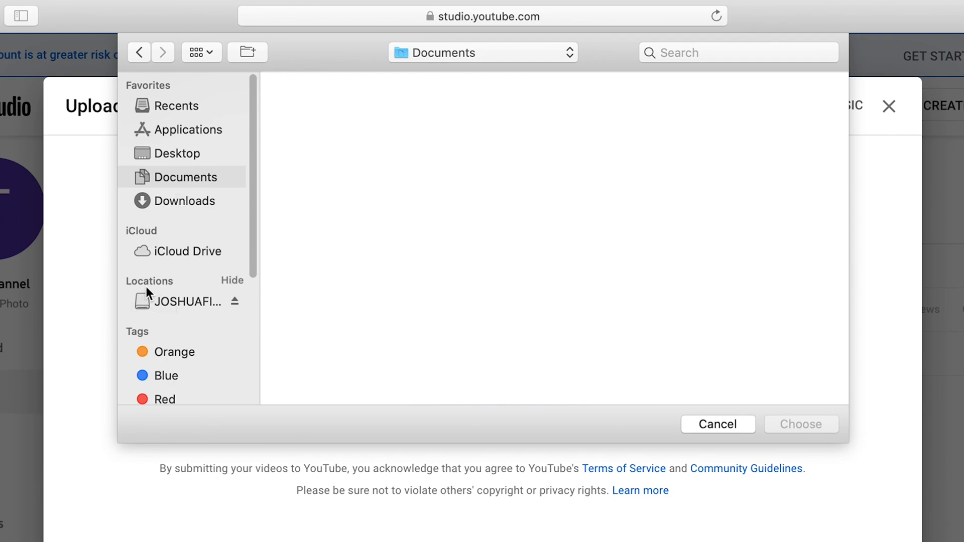
pyautogui.click(186, 302)
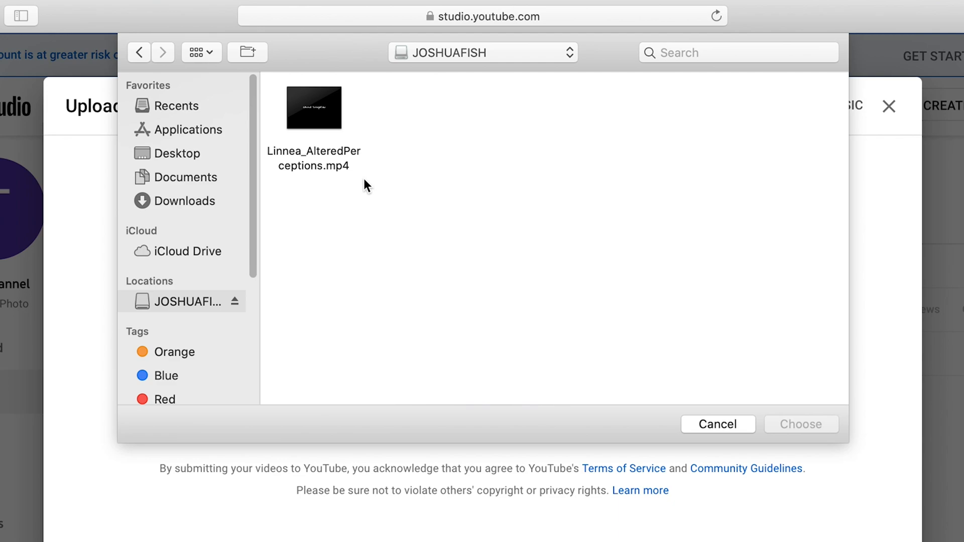
pyautogui.click(337, 125)
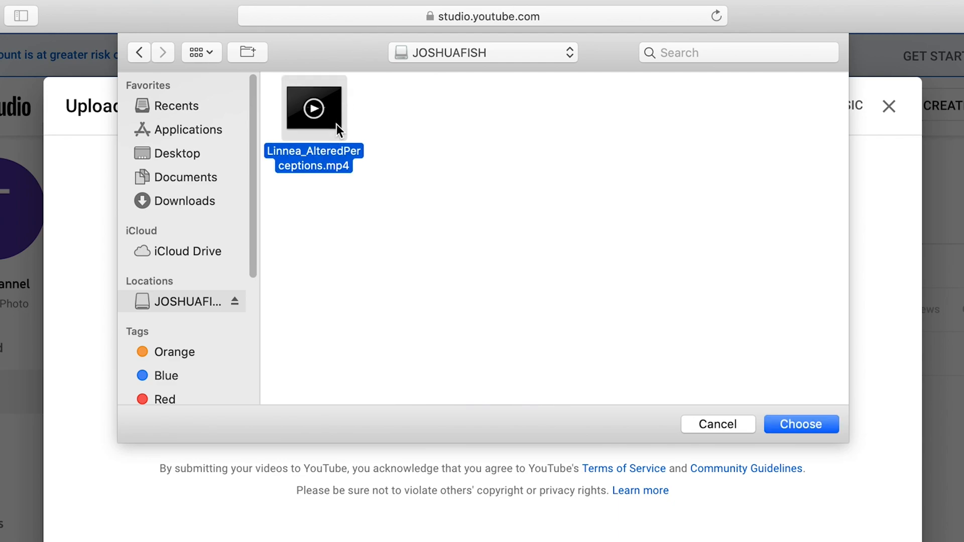
pyautogui.click(818, 426)
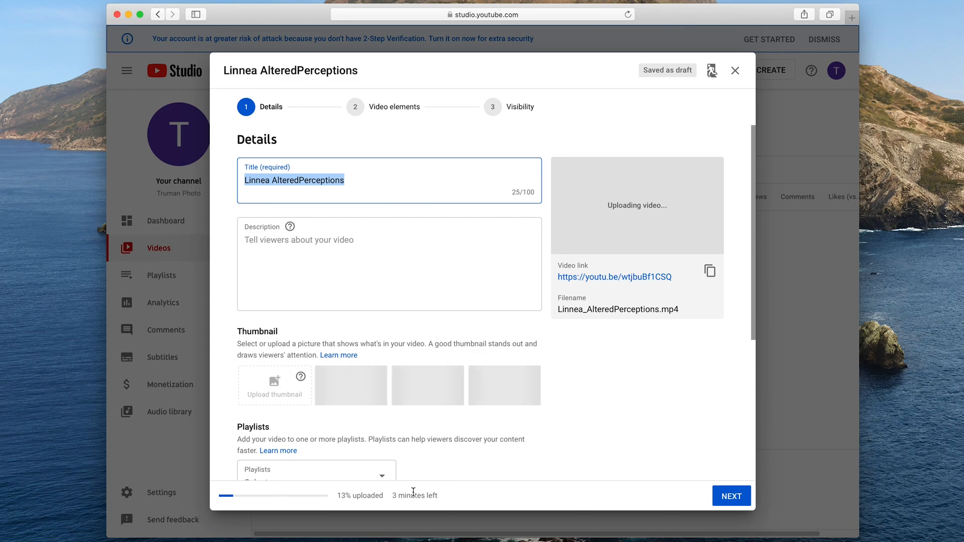
# - Show the additional options of the upload's Details form and look through the whole form
pyautogui.scroll(-3, 427, 341)
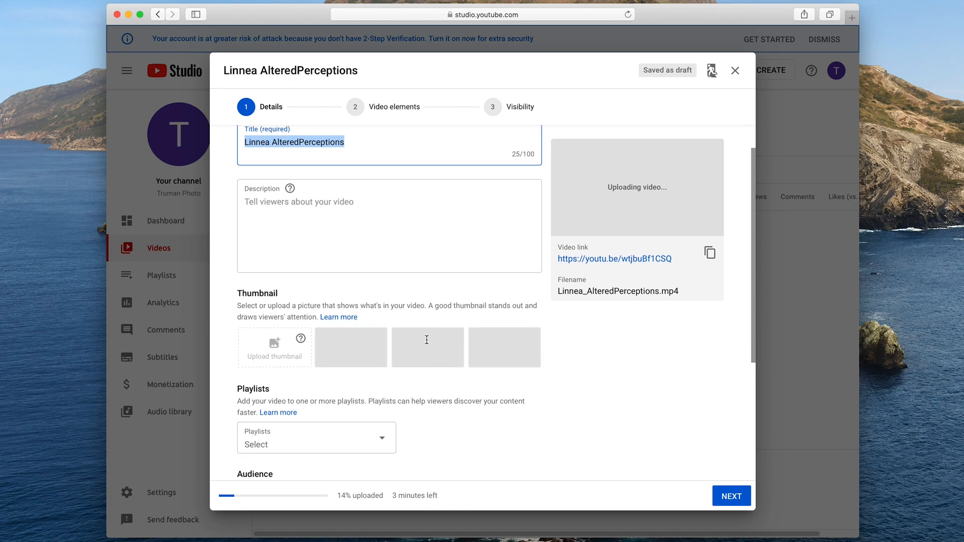
pyautogui.scroll(-2, 427, 343)
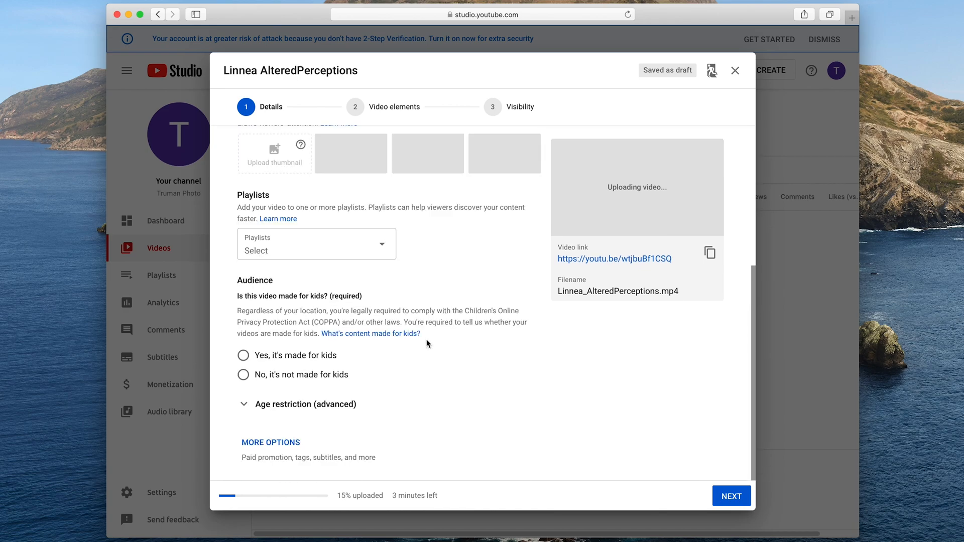
pyautogui.click(273, 443)
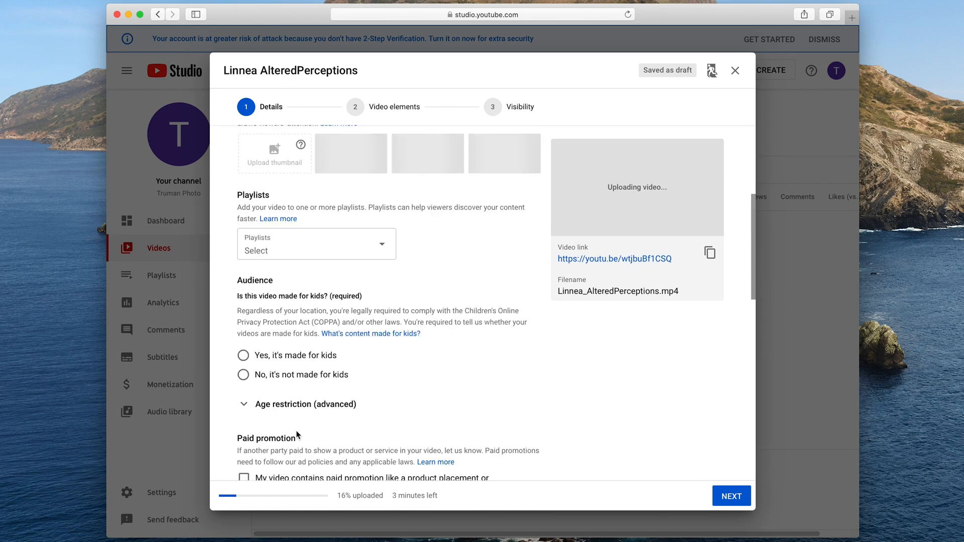
pyautogui.scroll(-5, 379, 393)
pyautogui.scroll(-2, 379, 393)
pyautogui.scroll(10, 378, 390)
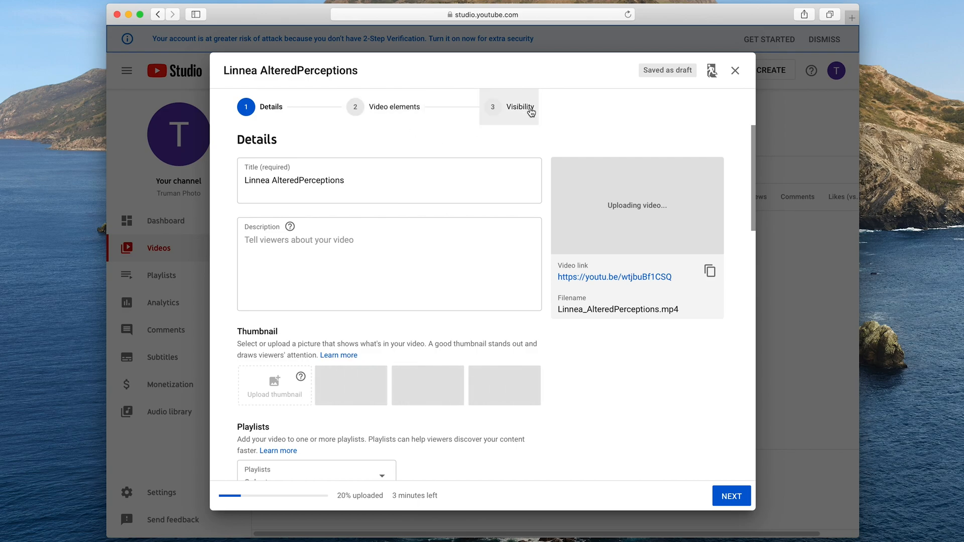
# - Change the video title to "Altered Perceptions - " followed by the artist's full name
pyautogui.click(376, 180)
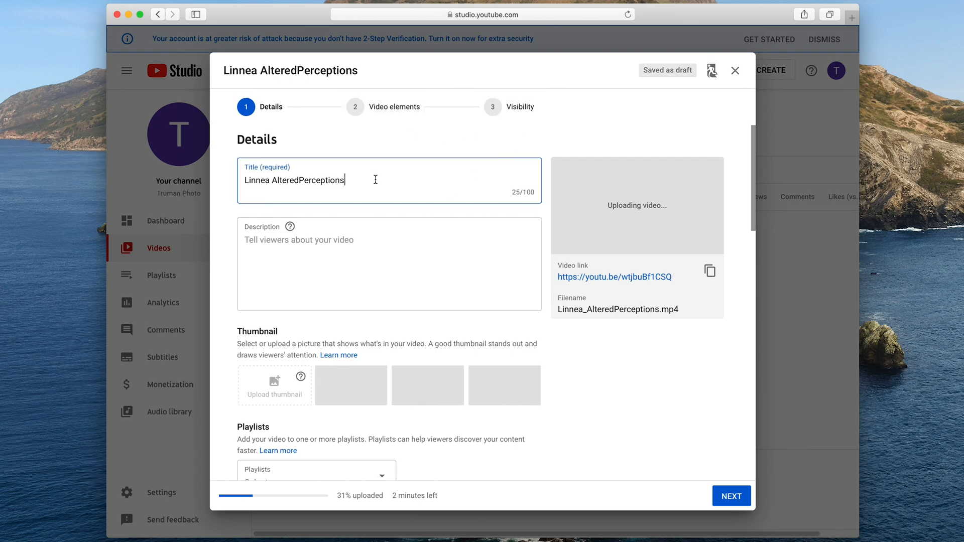
pyautogui.moveTo(375, 180); pyautogui.dragTo(231, 187)
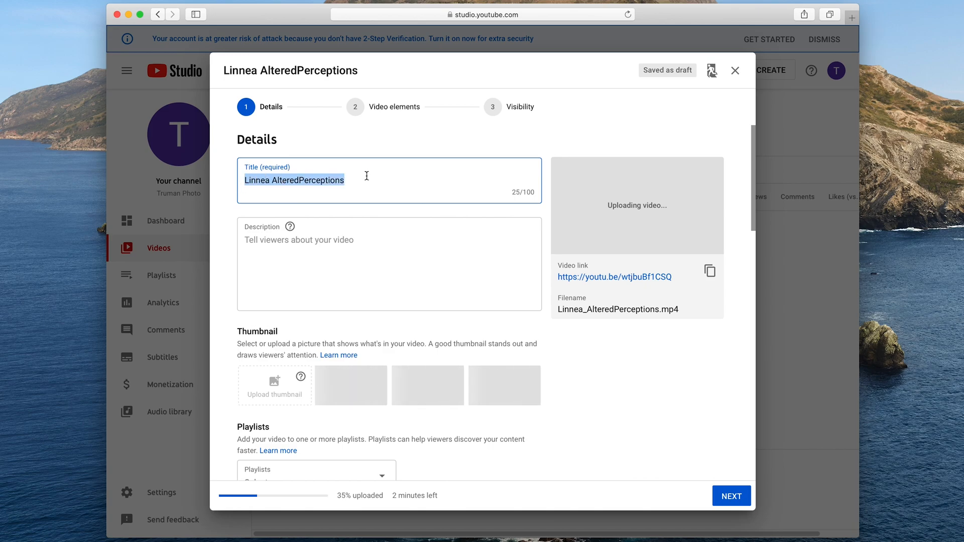
pyautogui.click(271, 180)
pyautogui.press('BackSpace')
pyautogui.press('BackSpace')
pyautogui.press('BackSpace')
pyautogui.press('BackSpace')
pyautogui.press('BackSpace')
pyautogui.press('BackSpace')
pyautogui.press('BackSpace')
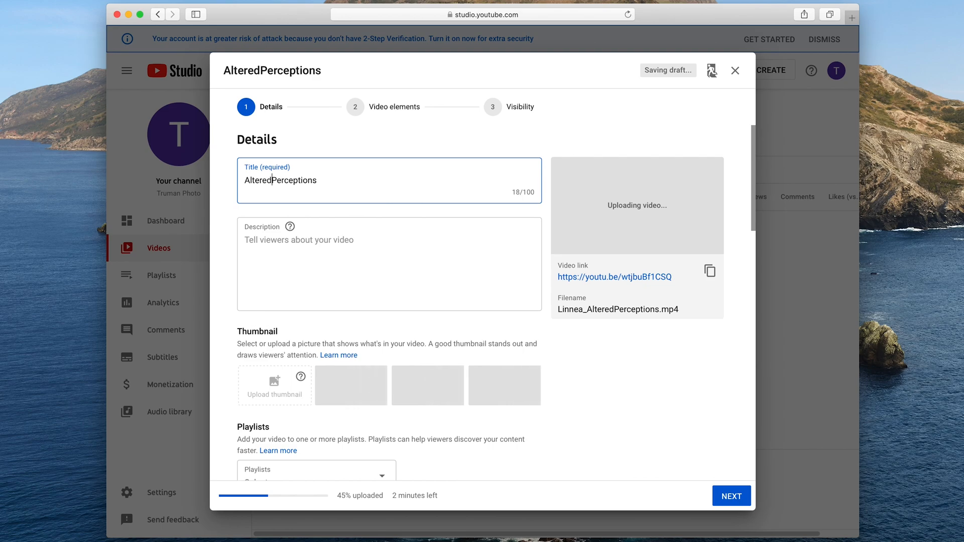
pyautogui.write('Perceptions - Linnea Moody')
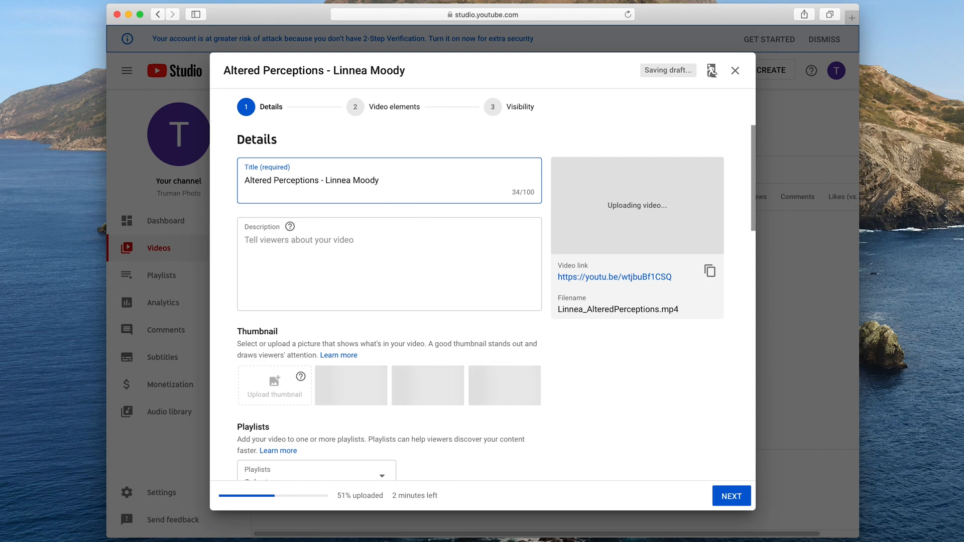
pyautogui.click(319, 241)
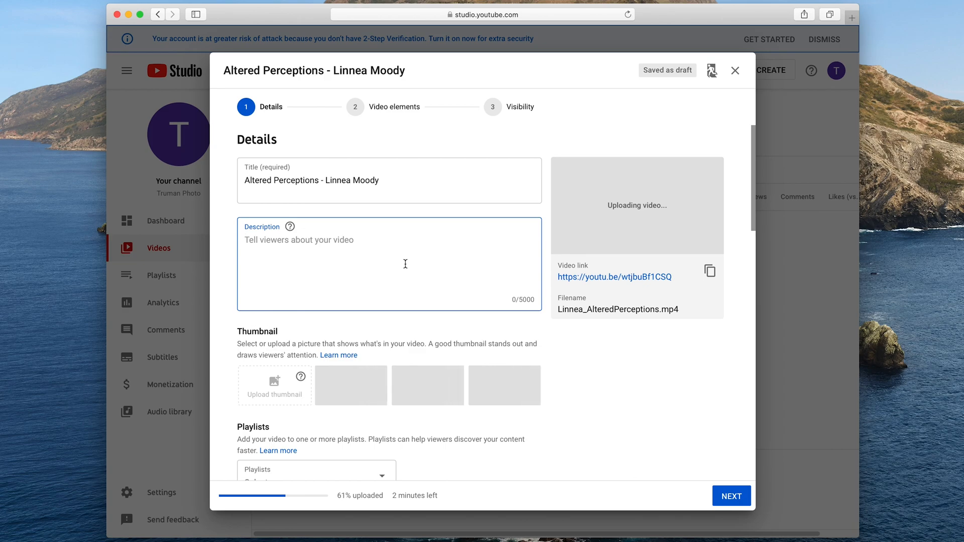
pyautogui.write('"Altered Perceptions is an exploration of my hometown–Kirksville, Missouri. By manipulating images of my mundane surroundings, in the darkroom, I question perception of the everyday while simultaneously expanding the parameters of the photographic medium by breaking the traditional frame."  To view the full body of work, visit: http://LinneaMoody.net')
pyautogui.moveTo(245, 317); pyautogui.dragTo(462, 315)
pyautogui.click(469, 313)
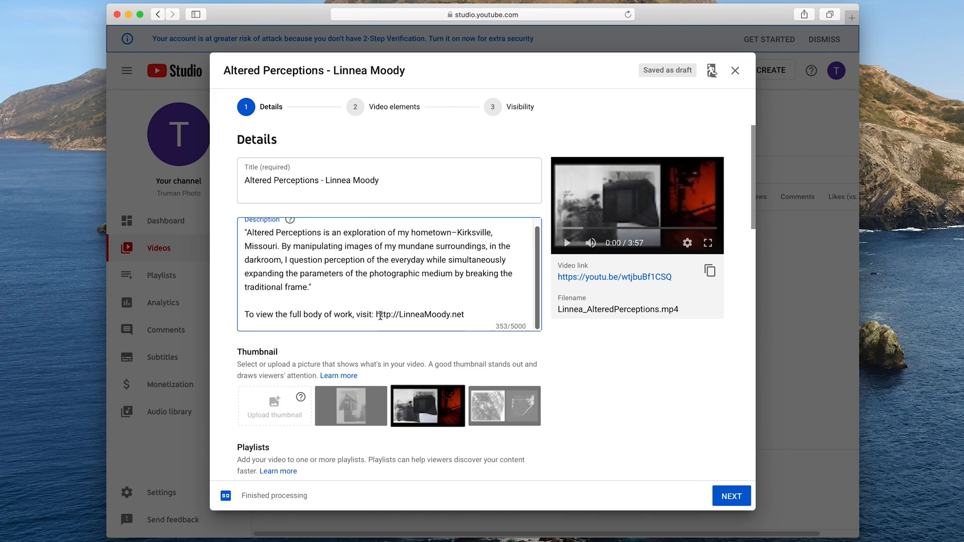
pyautogui.moveTo(377, 315); pyautogui.dragTo(398, 315)
pyautogui.click(474, 313)
# - Select the third suggested frame, with two black-and-white images side by side, as the video thumbnail
pyautogui.scroll(-3, 575, 385)
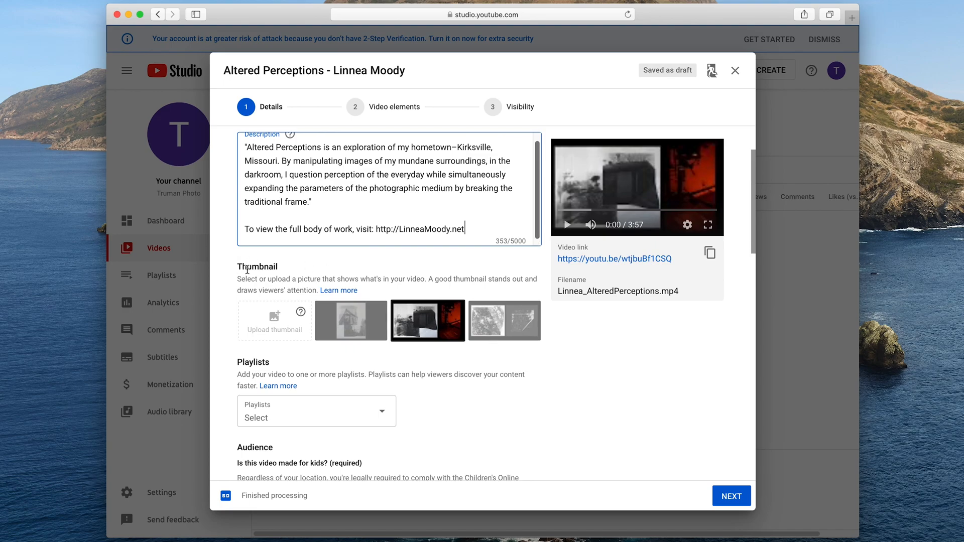
pyautogui.click(504, 339)
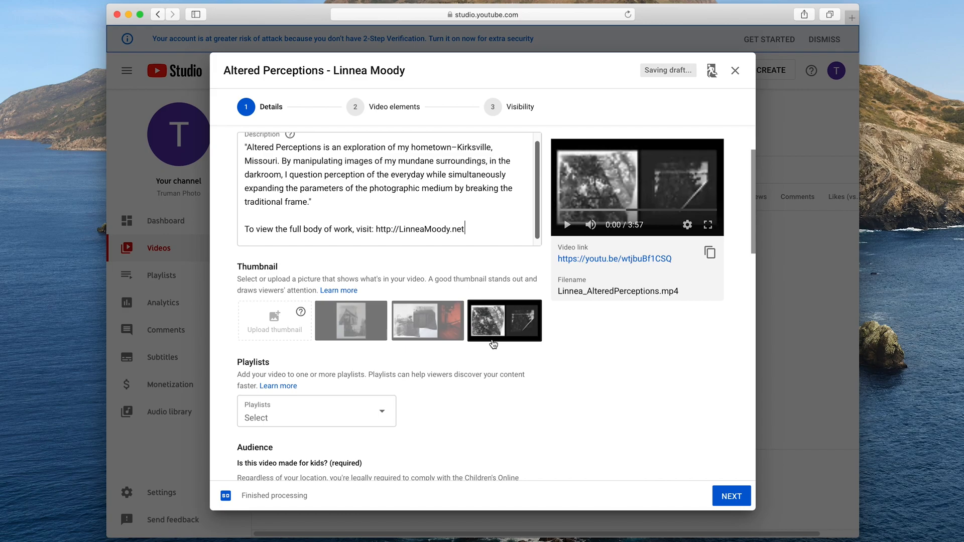
# - Mark the video as not made for kids and show the advanced age restriction settings
pyautogui.scroll(-5, 529, 388)
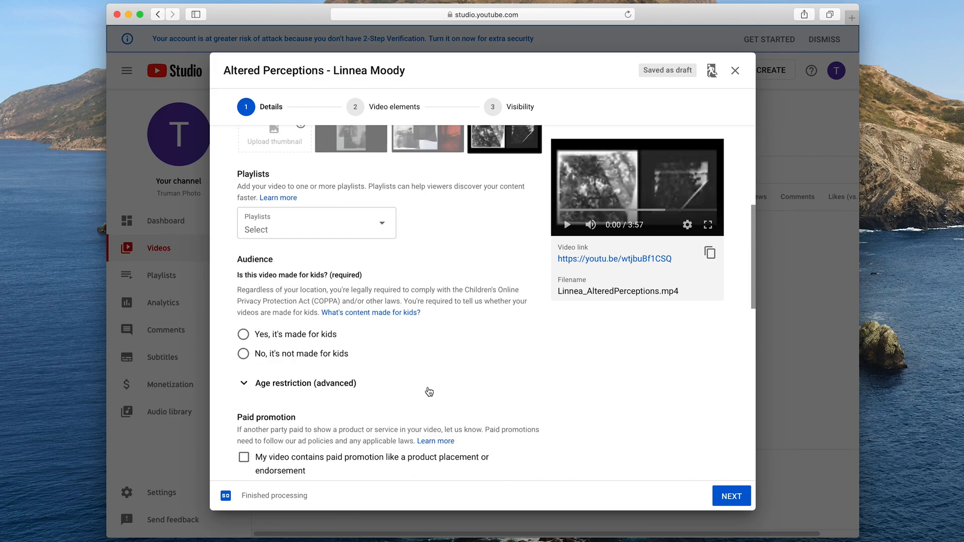
pyautogui.scroll(-2, 428, 391)
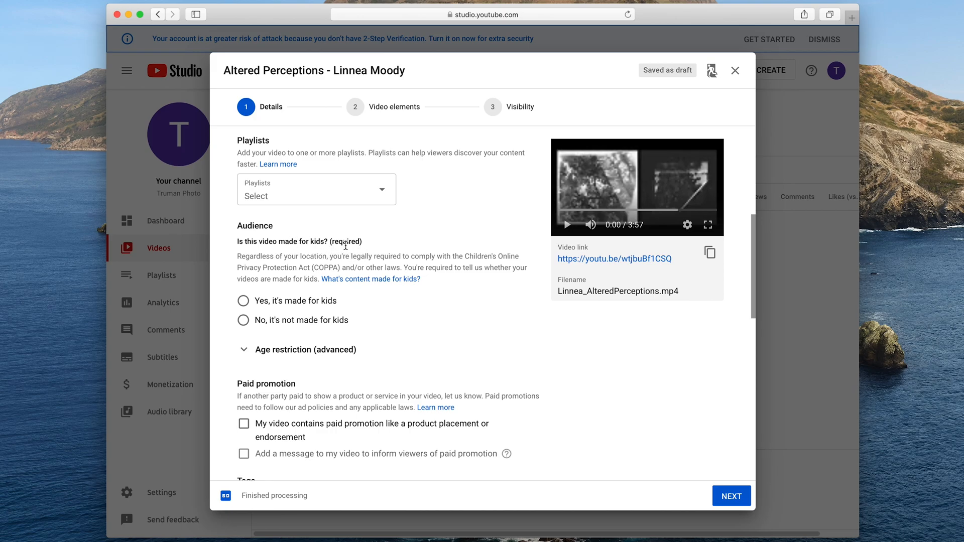
pyautogui.scroll(-1, 463, 329)
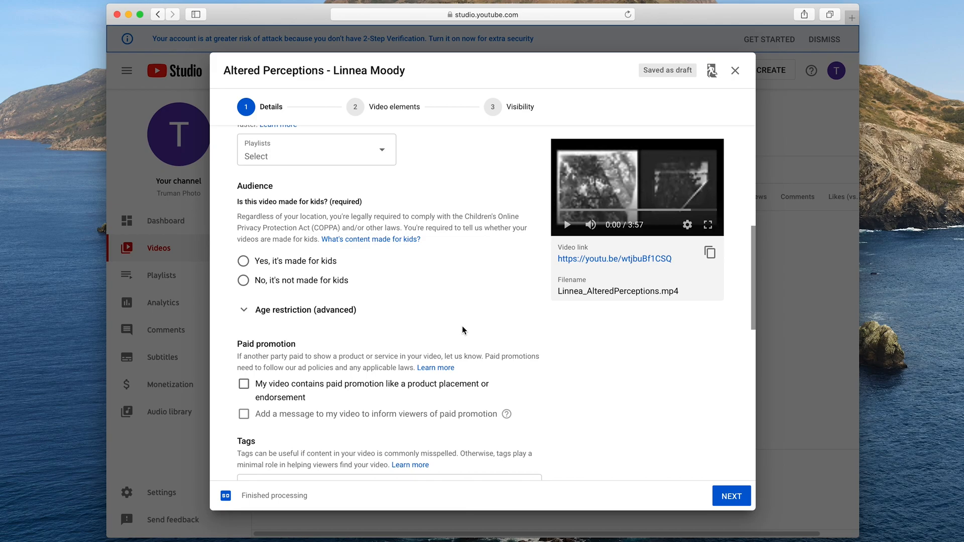
pyautogui.click(244, 281)
pyautogui.click(244, 311)
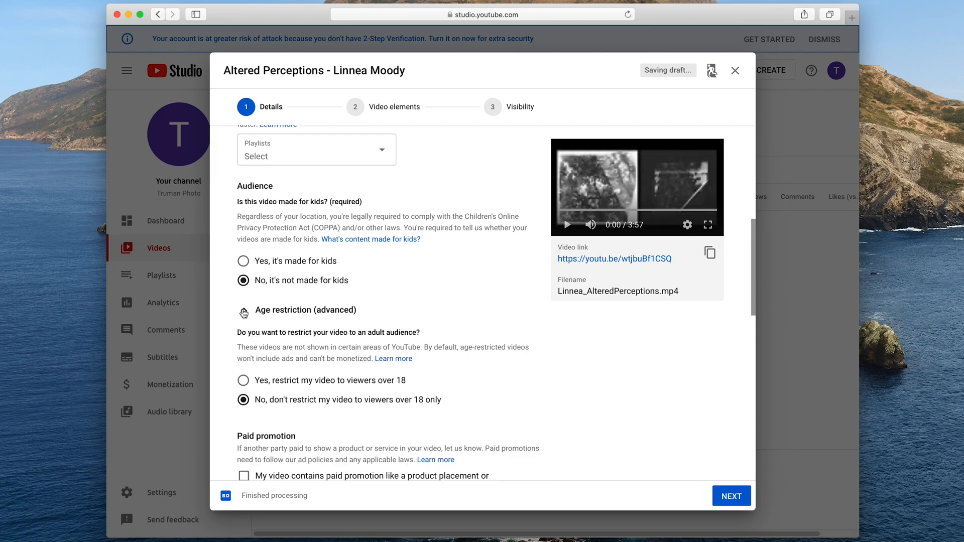
pyautogui.scroll(-4, 361, 347)
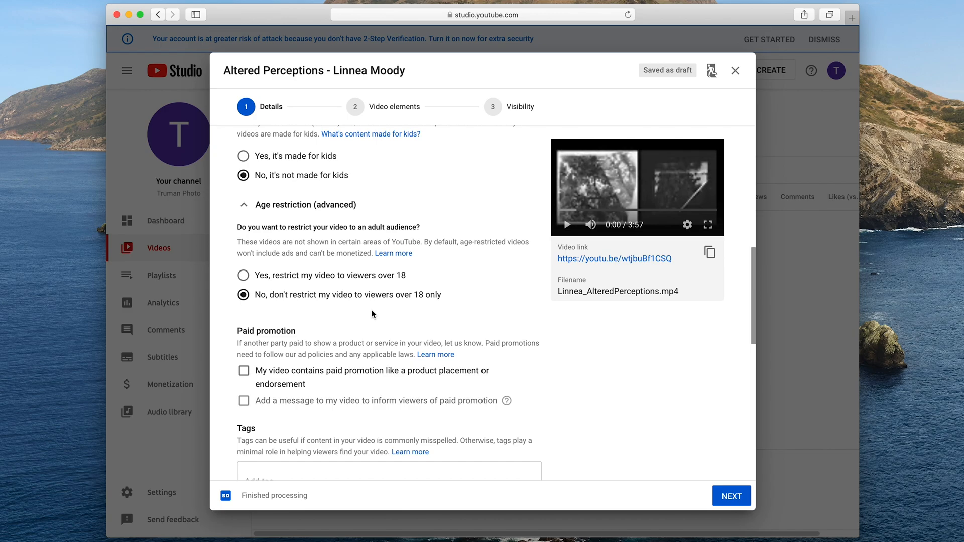
pyautogui.scroll(-10, 372, 314)
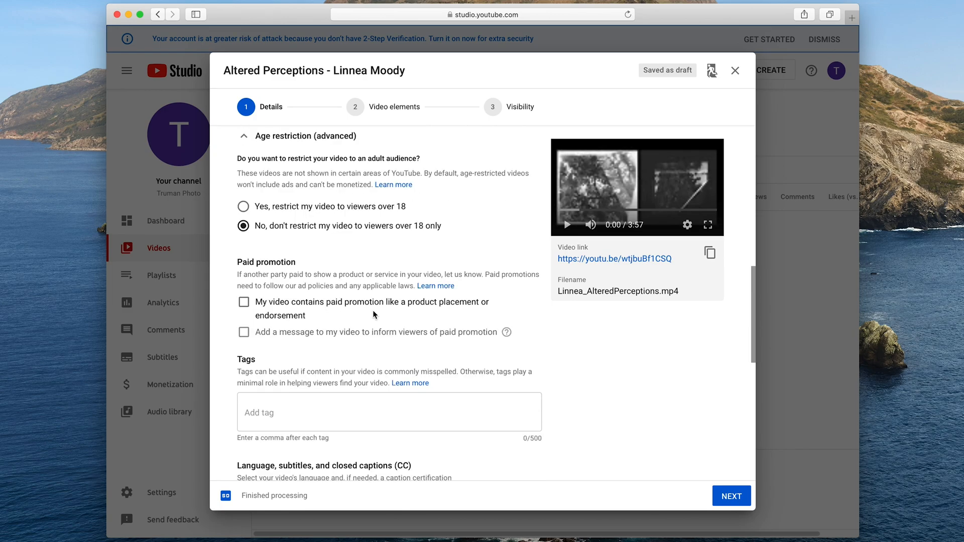
# - Go to the upload's visibility settings, look through the choices, set the video to Public and publish it
pyautogui.click(368, 109)
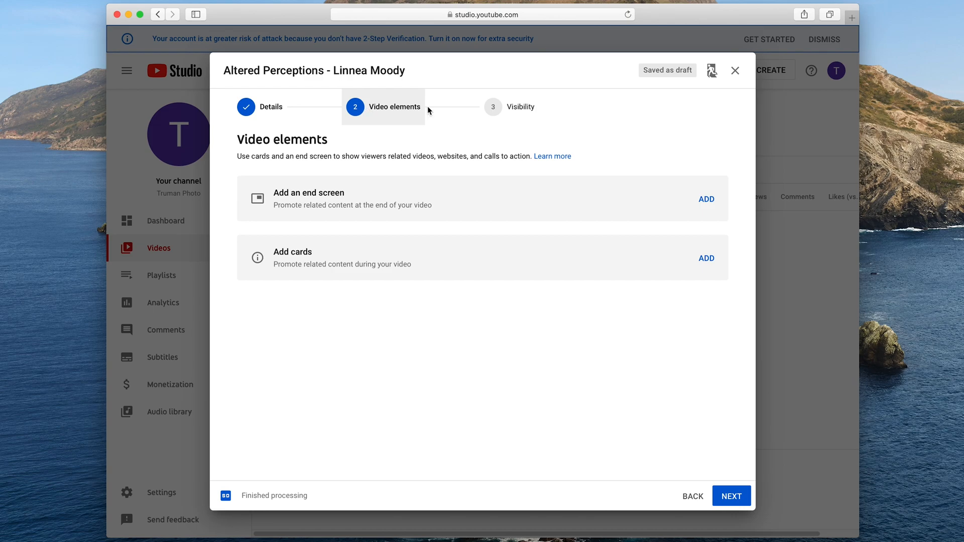
pyautogui.click(502, 107)
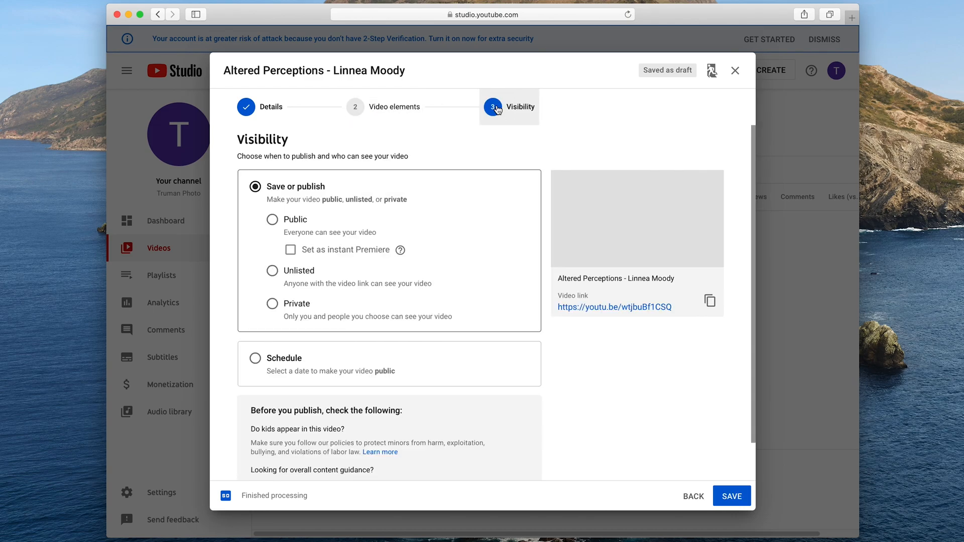
pyautogui.click(272, 221)
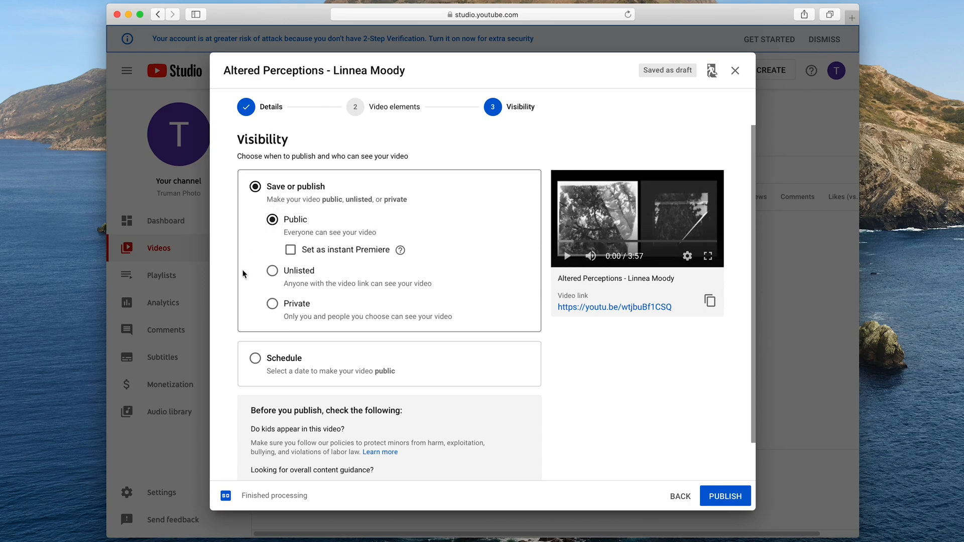
pyautogui.click(272, 273)
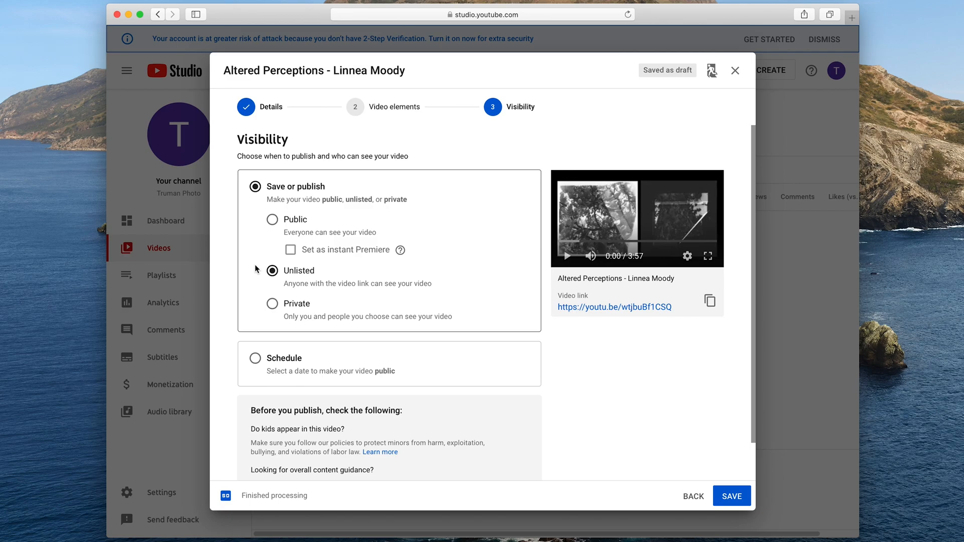
pyautogui.click(271, 306)
pyautogui.click(272, 221)
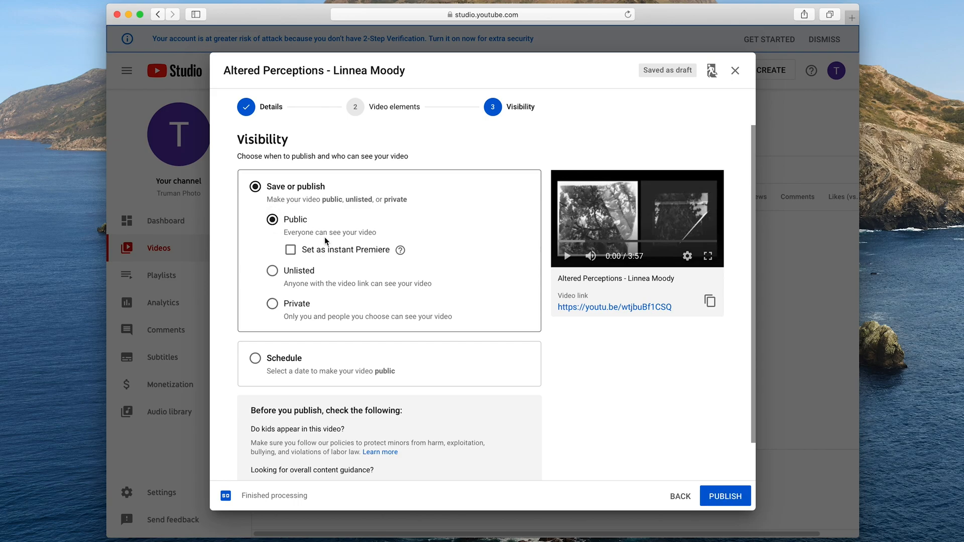
pyautogui.click(723, 494)
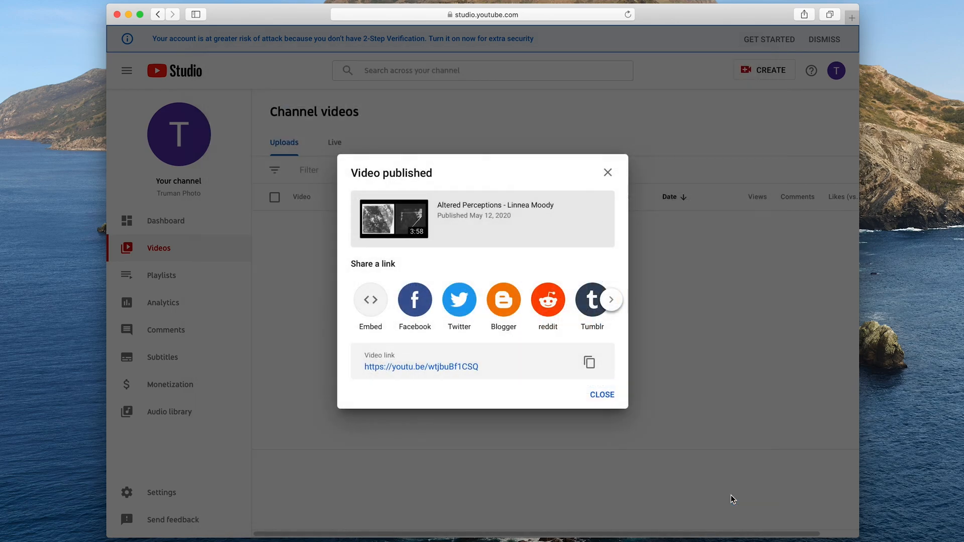
# - Open the published video's watch page from its link and expand the full description
pyautogui.click(453, 367)
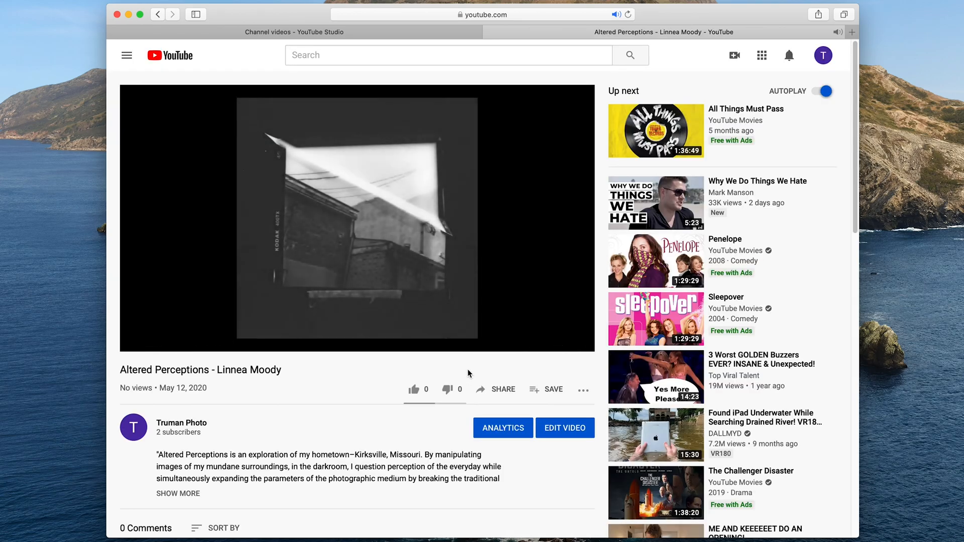
pyautogui.scroll(-5, 330, 392)
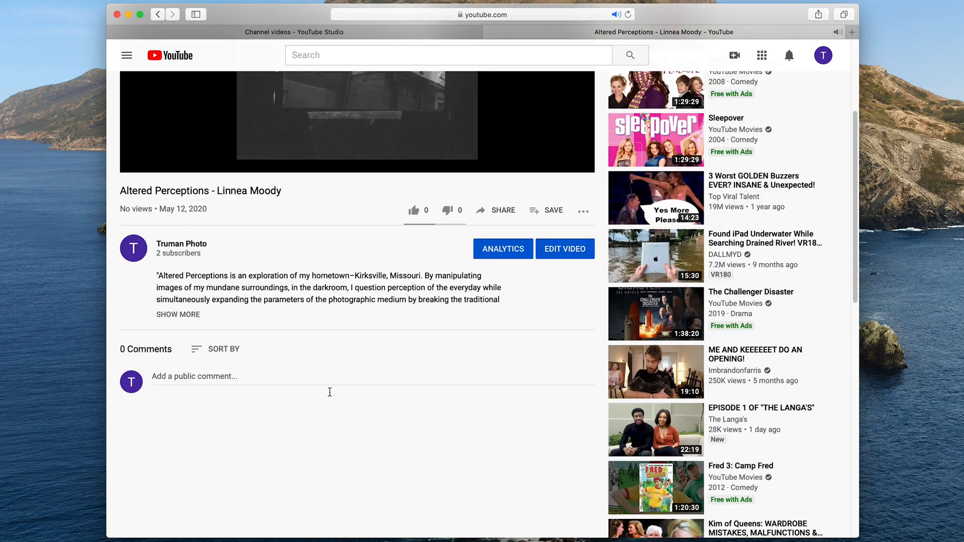
pyautogui.click(195, 322)
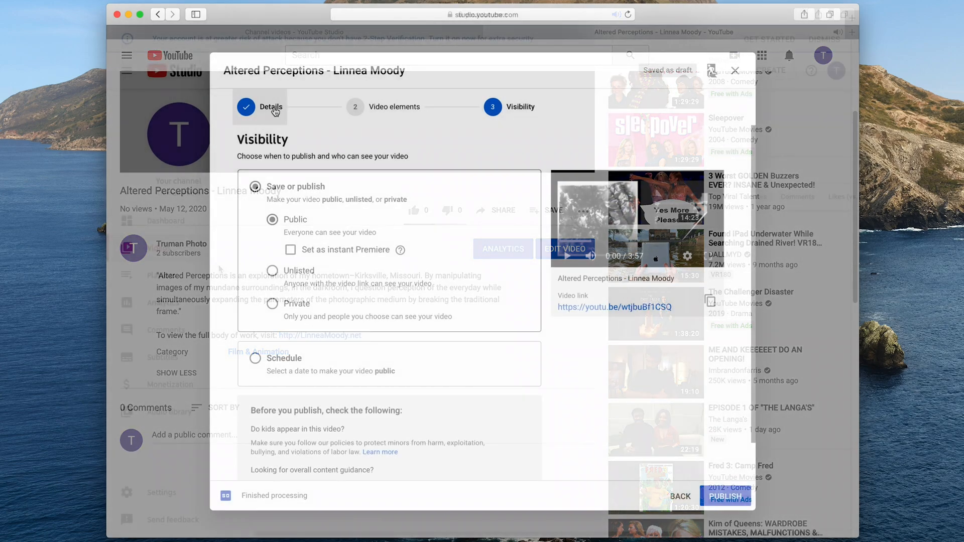
# - Return to the upload's Details form and examine the new playlist form and its visibility choices without creating a playlist
pyautogui.click(275, 110)
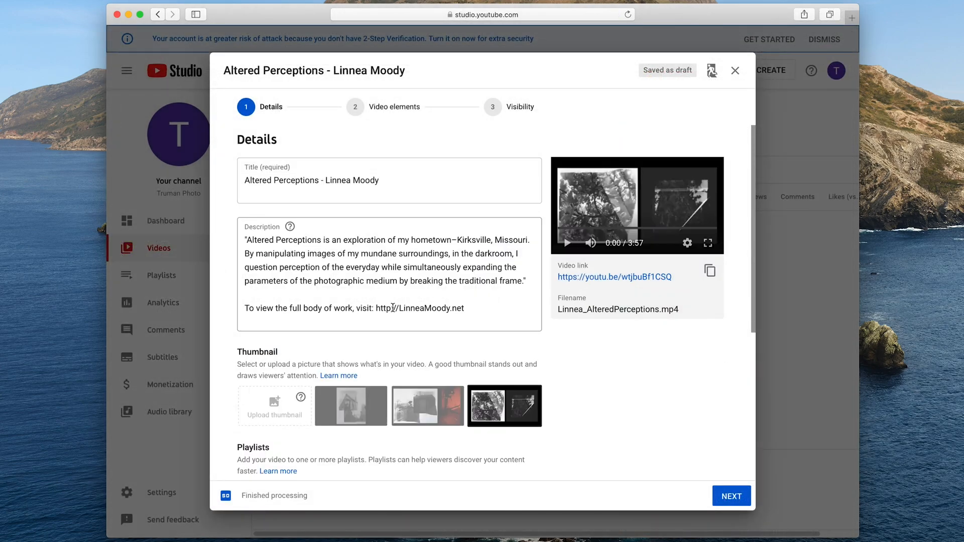
pyautogui.scroll(-3, 418, 332)
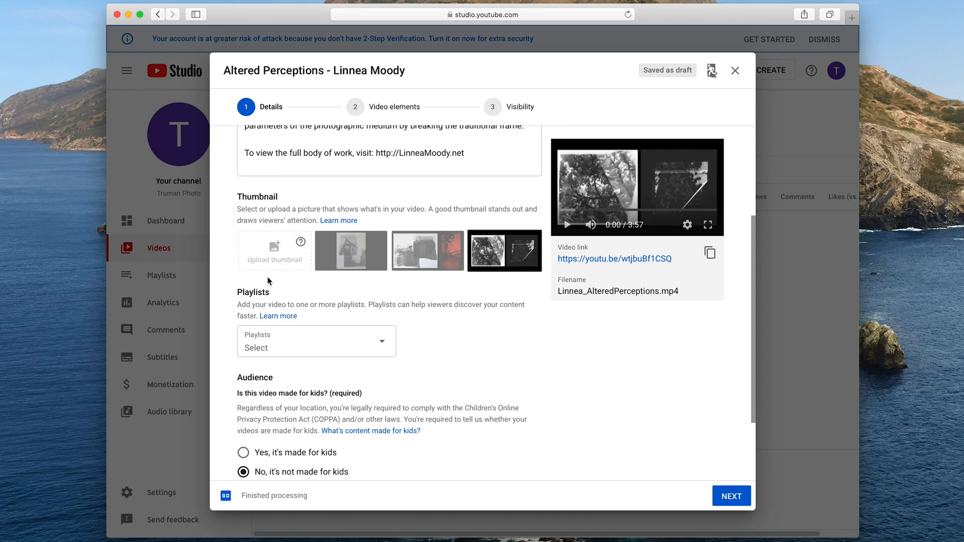
pyautogui.scroll(-3, 442, 322)
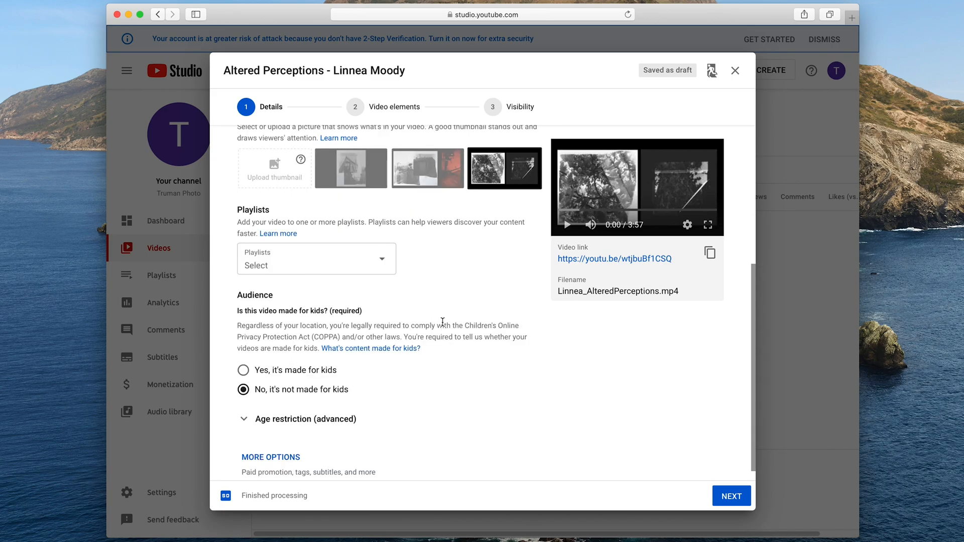
pyautogui.click(382, 262)
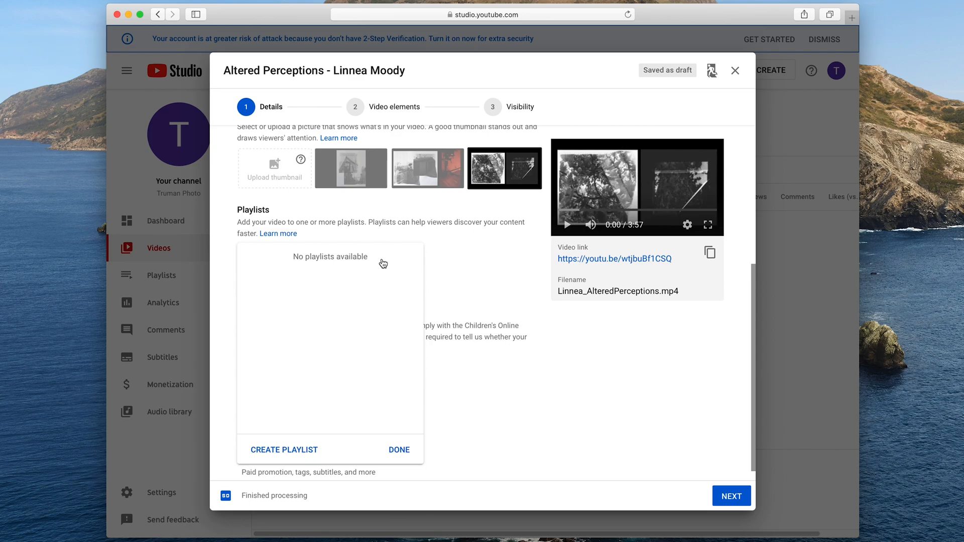
pyautogui.click(310, 450)
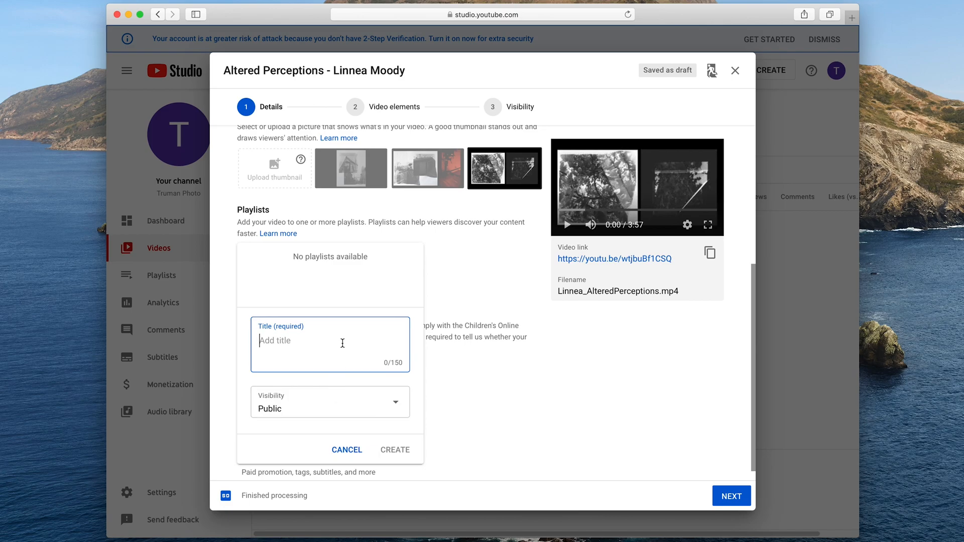
pyautogui.click(401, 404)
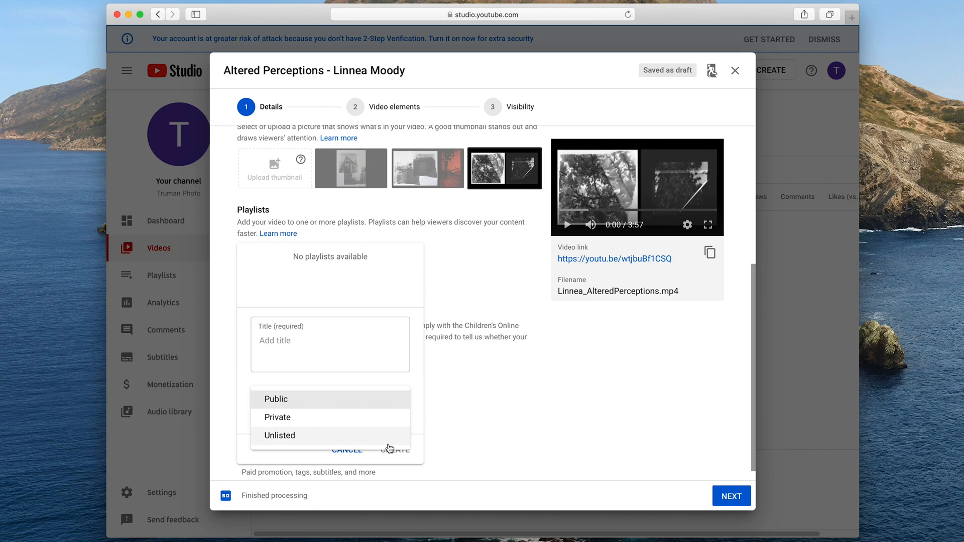
pyautogui.click(416, 420)
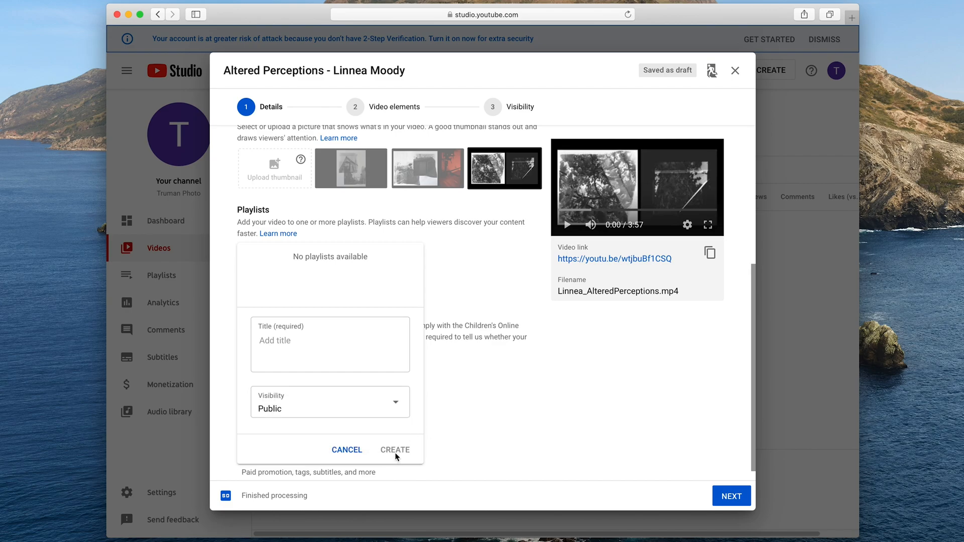
pyautogui.click(345, 449)
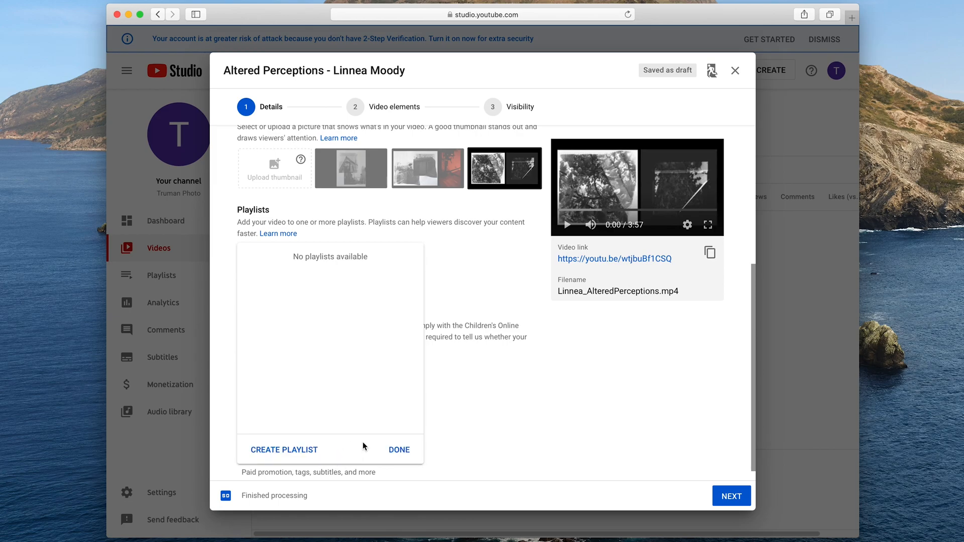
pyautogui.click(390, 449)
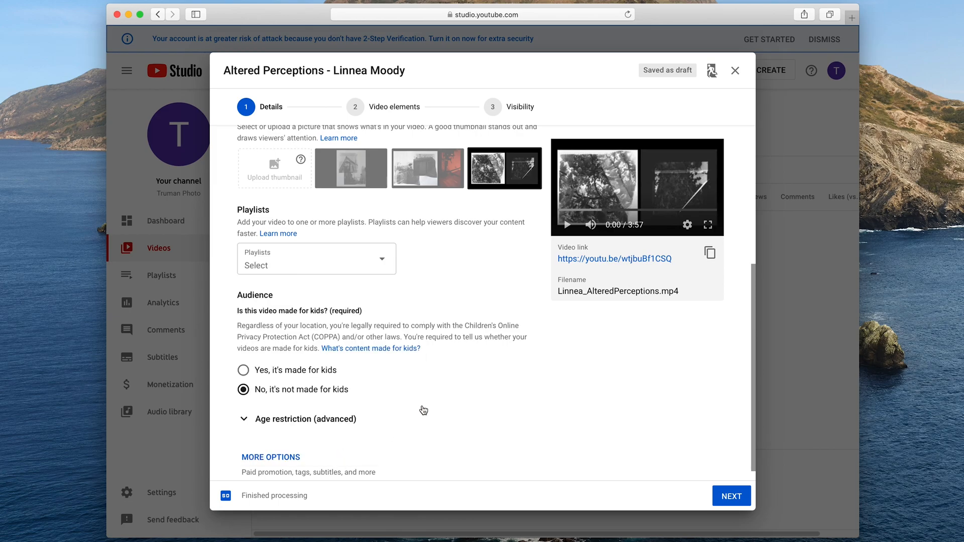
# - Show the additional options and add the tags photo, photography, body of work, photo series and darkroom
pyautogui.scroll(-1, 423, 410)
pyautogui.click(286, 441)
pyautogui.scroll(-5, 358, 405)
pyautogui.scroll(-1, 357, 405)
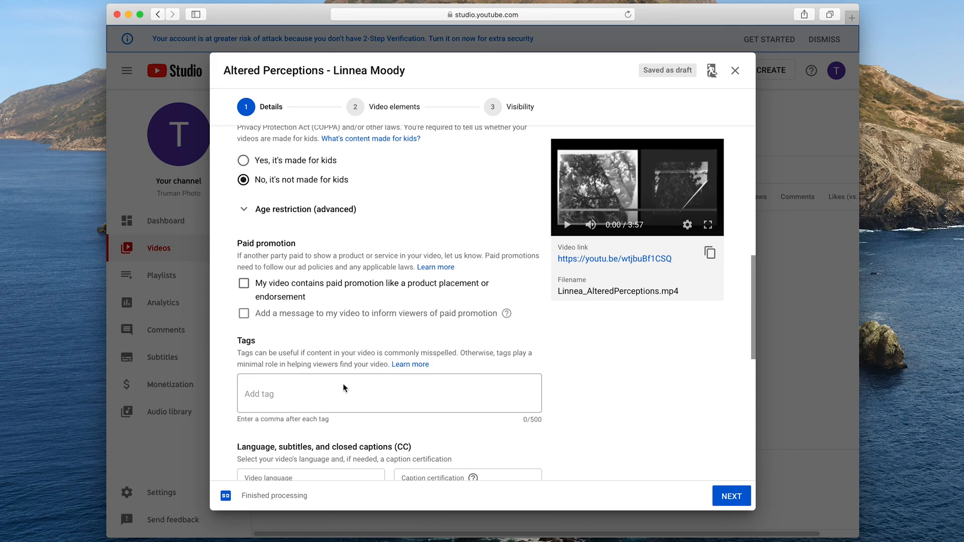
pyautogui.scroll(-5, 344, 387)
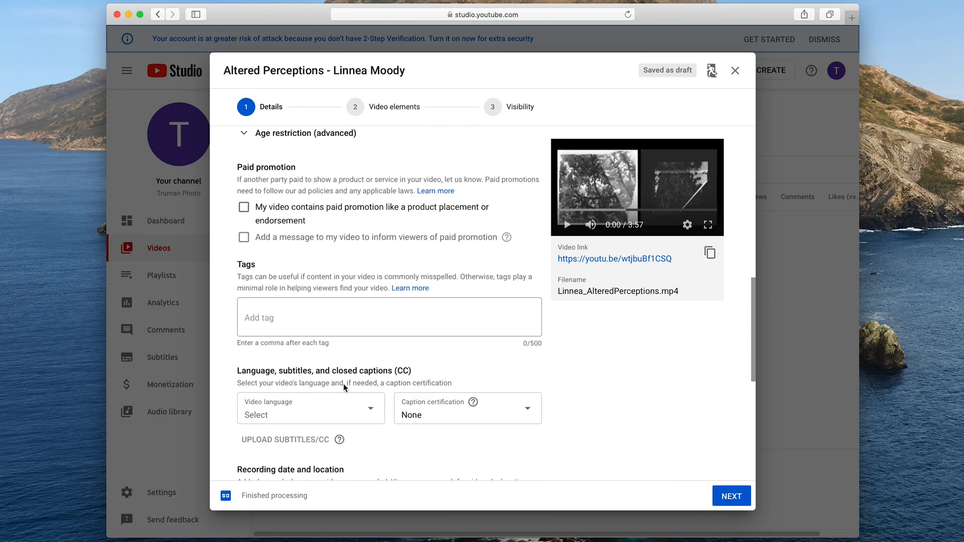
pyautogui.click(358, 267)
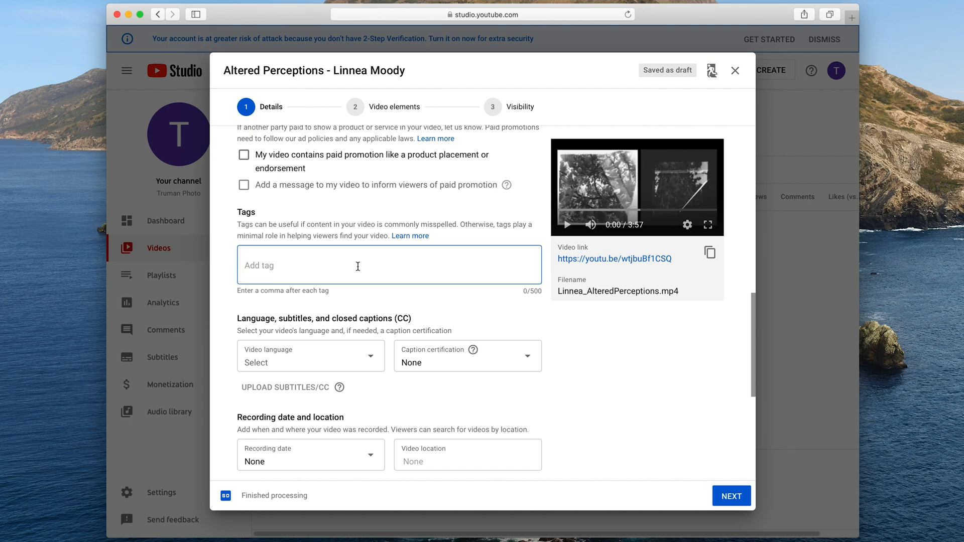
pyautogui.write('photo,photography, body of work, photo series, darkr')
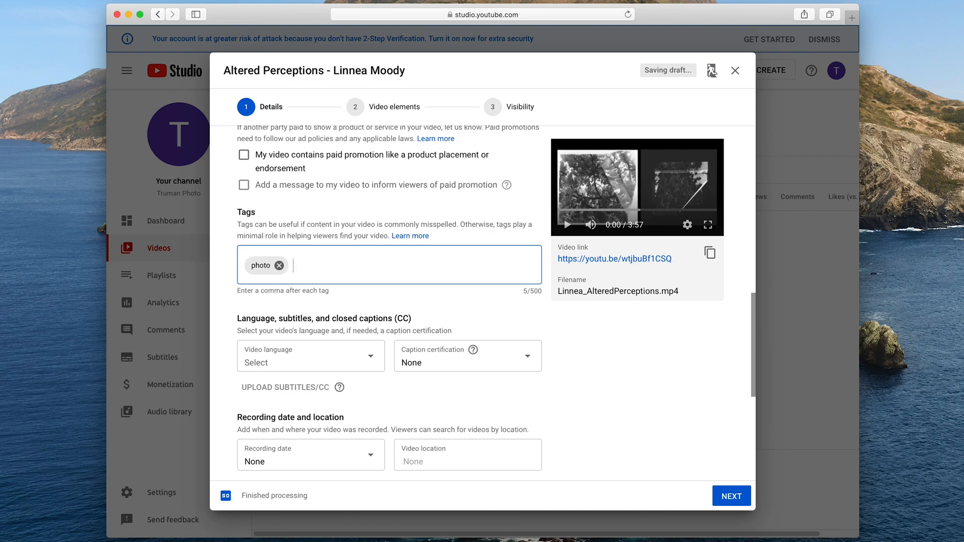
pyautogui.write('oom')
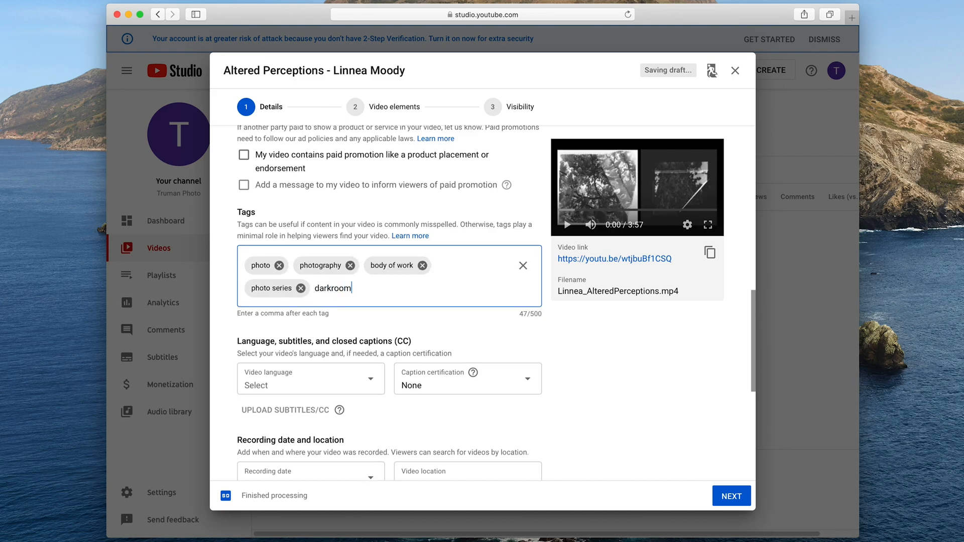
pyautogui.write(',')
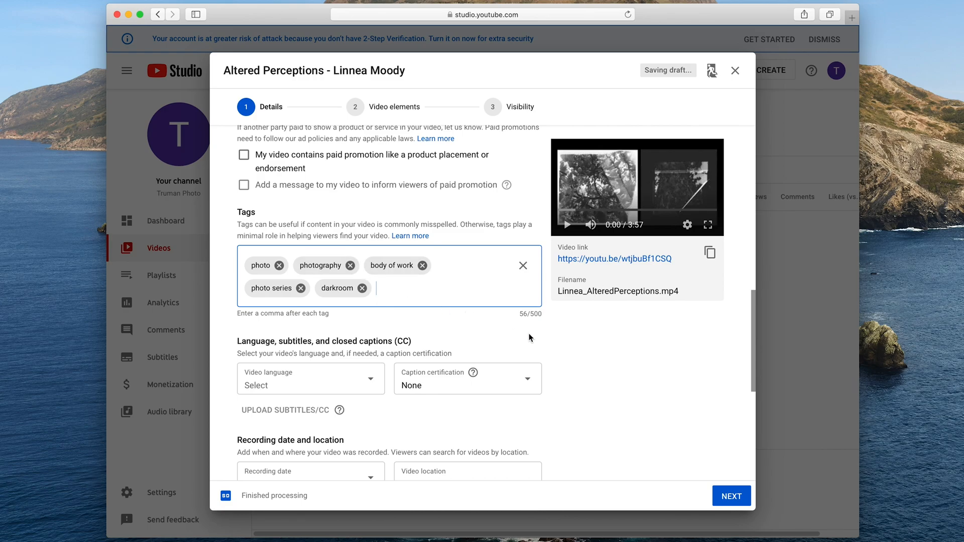
# - Set the video language to English
pyautogui.scroll(-3, 529, 334)
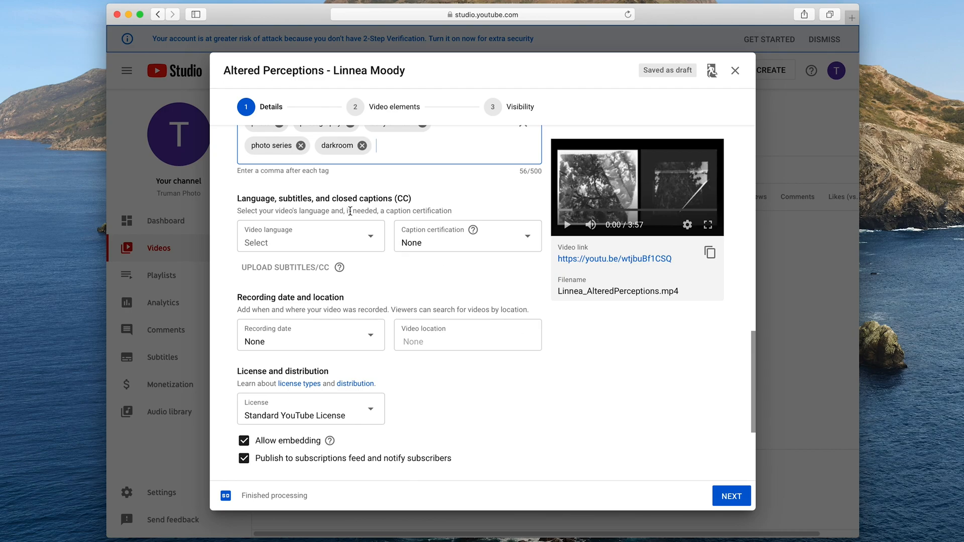
pyautogui.click(370, 241)
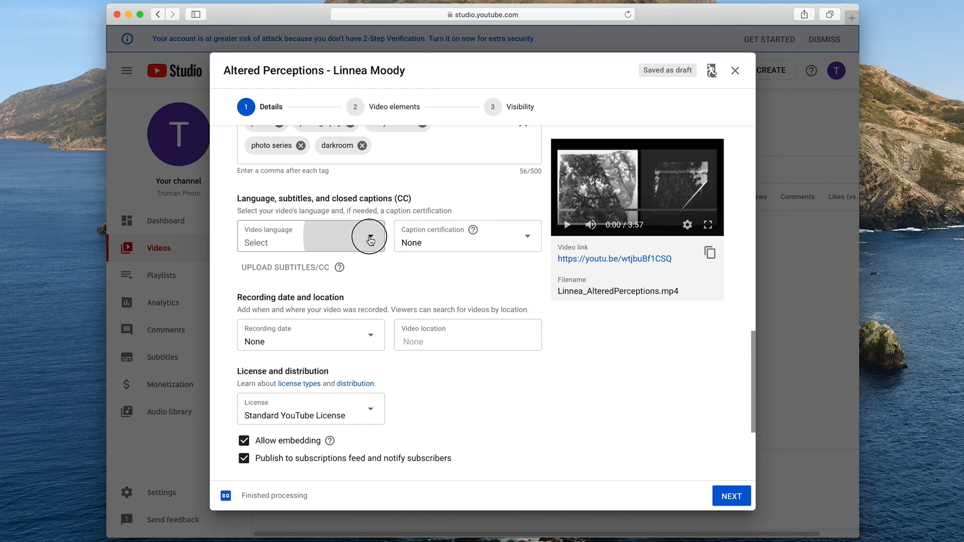
pyautogui.scroll(-10, 342, 338)
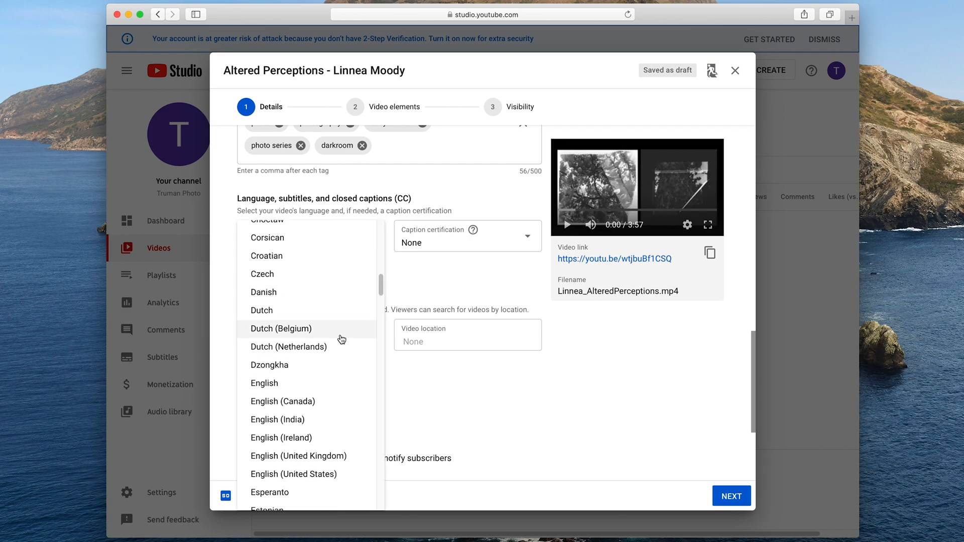
pyautogui.click(316, 382)
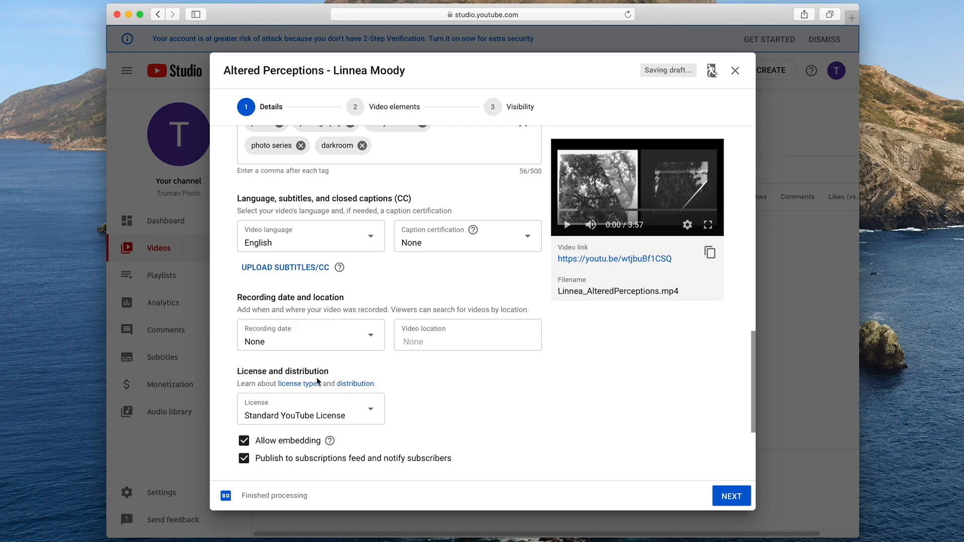
# - Examine the available choices for caption certification, recording date and license in the video details
pyautogui.click(530, 243)
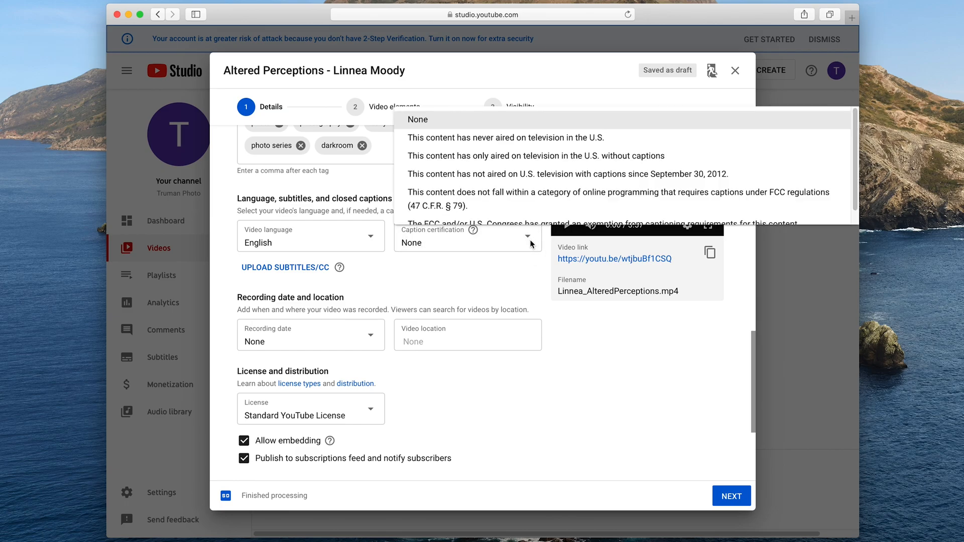
pyautogui.click(531, 245)
pyautogui.scroll(-2, 486, 278)
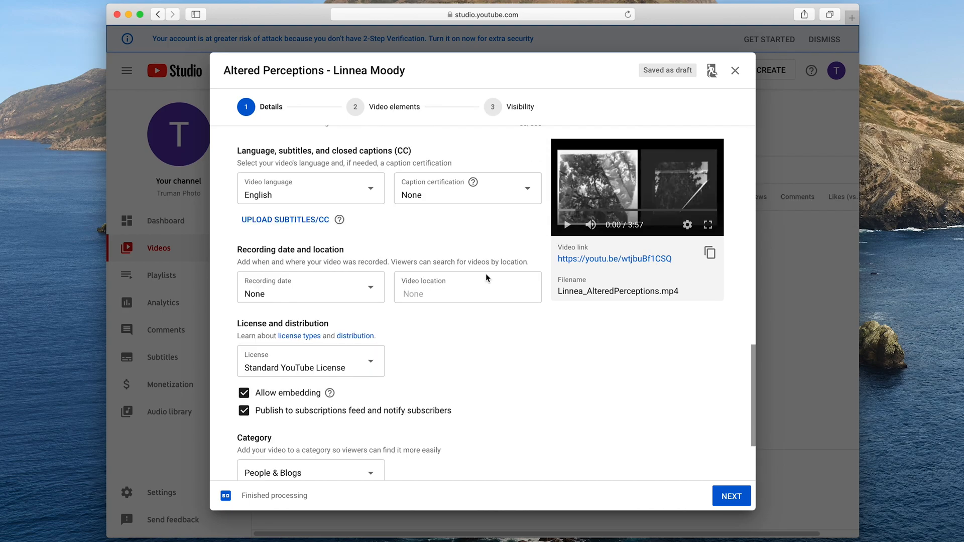
pyautogui.scroll(-2, 486, 277)
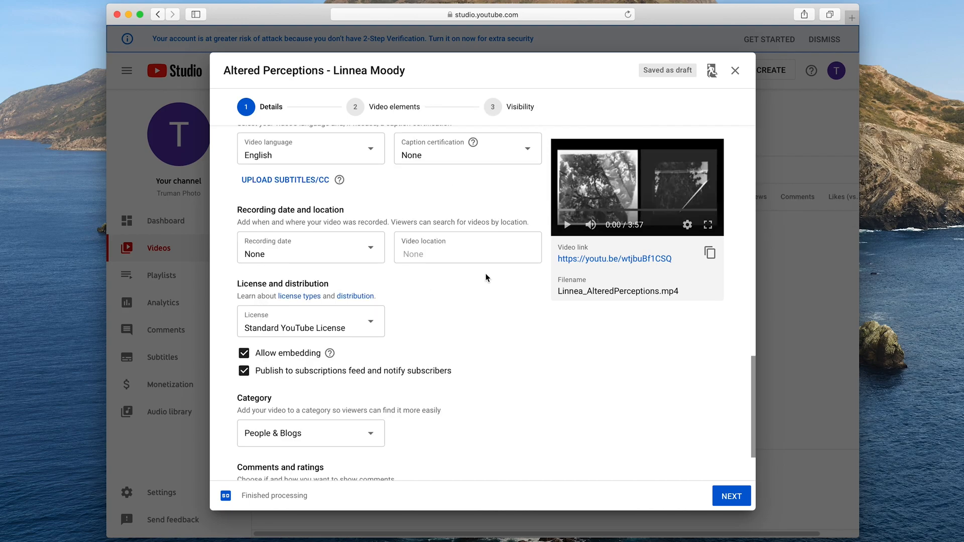
pyautogui.click(372, 245)
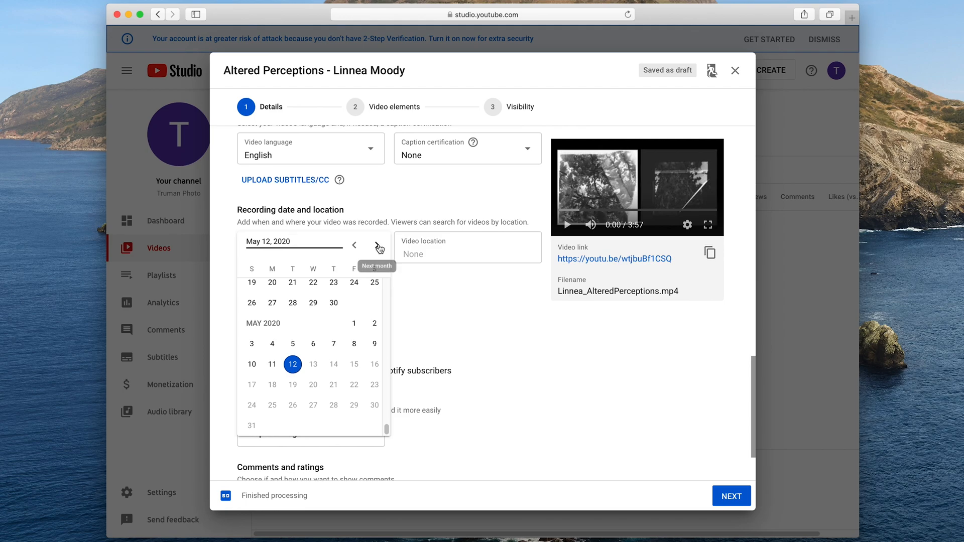
pyautogui.click(410, 288)
pyautogui.scroll(-3, 411, 289)
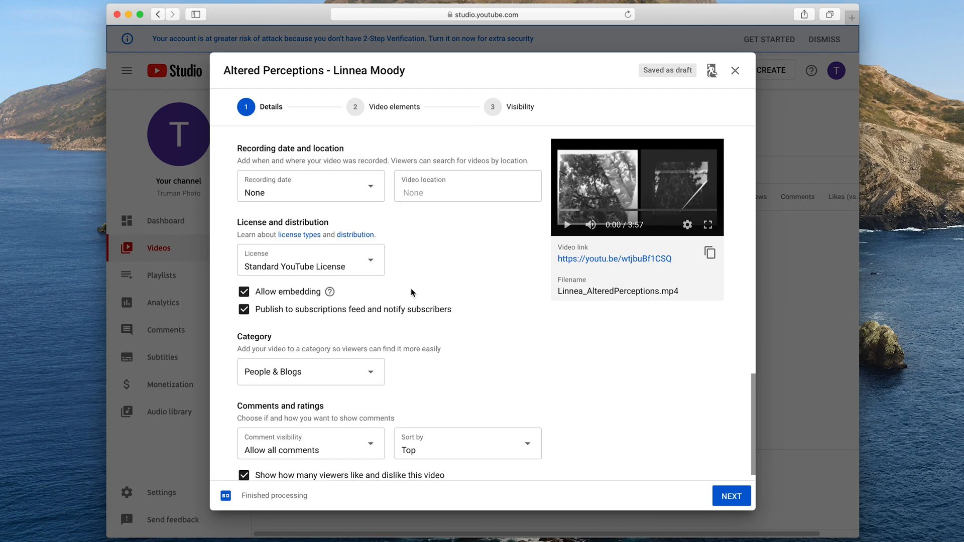
pyautogui.click(376, 243)
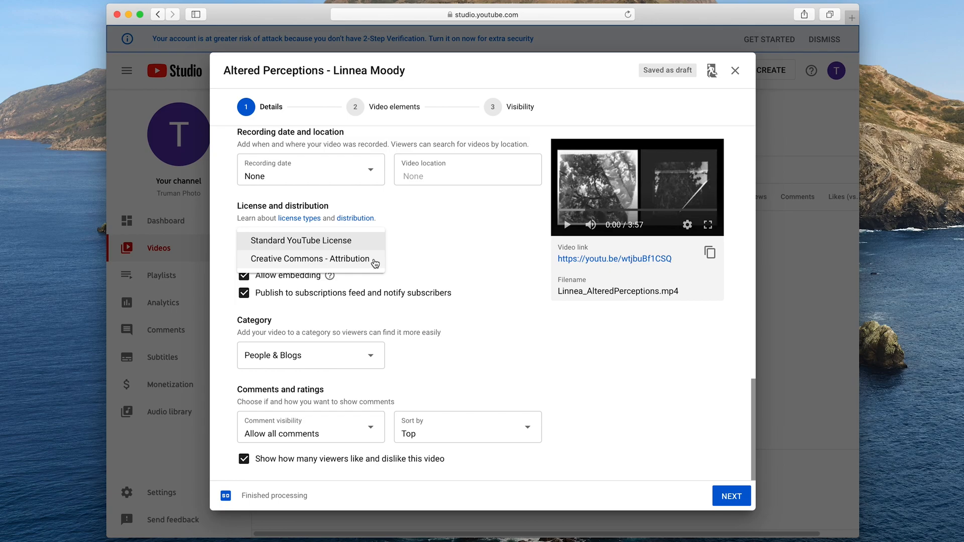
pyautogui.click(452, 232)
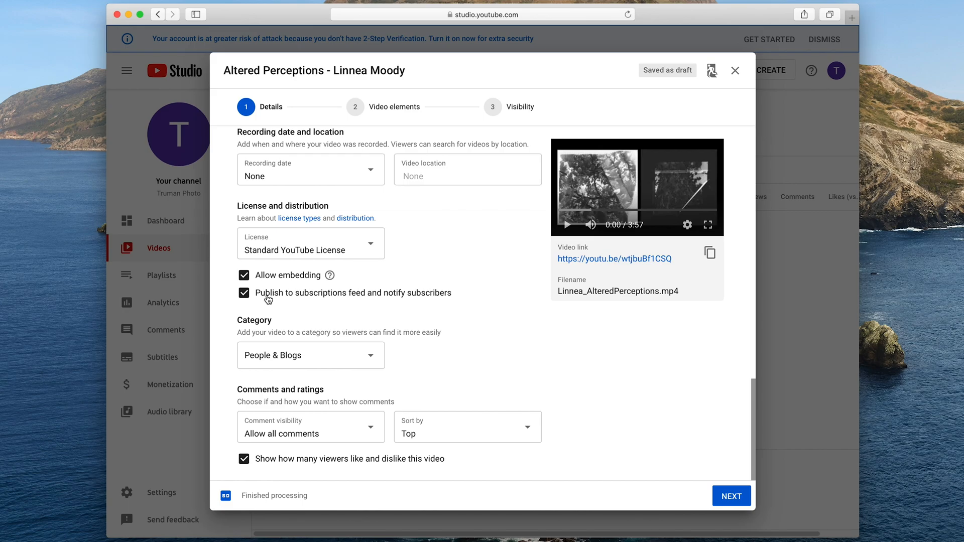
# - Set the video category to Film & Animation and proceed through the Video elements stage to the Visibility stage
pyautogui.click(374, 366)
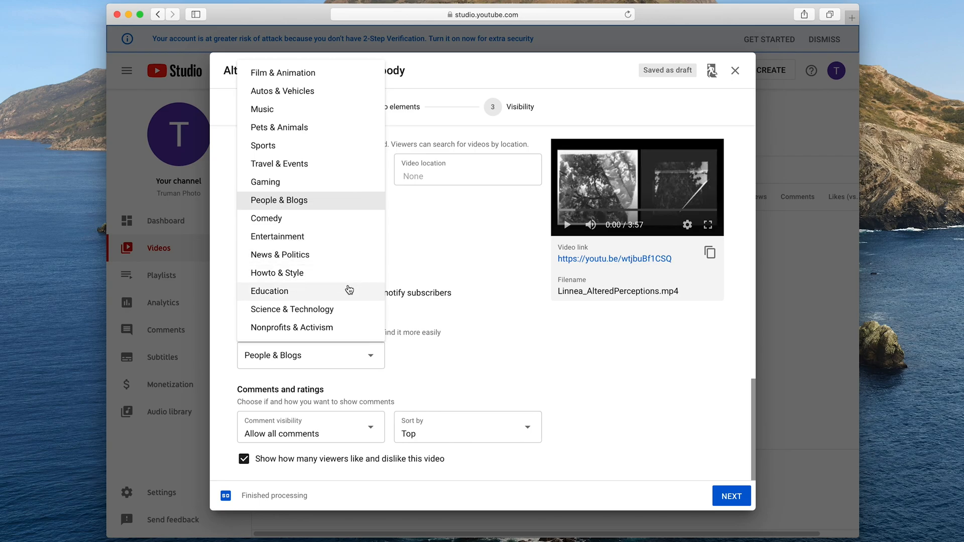
pyautogui.click(333, 71)
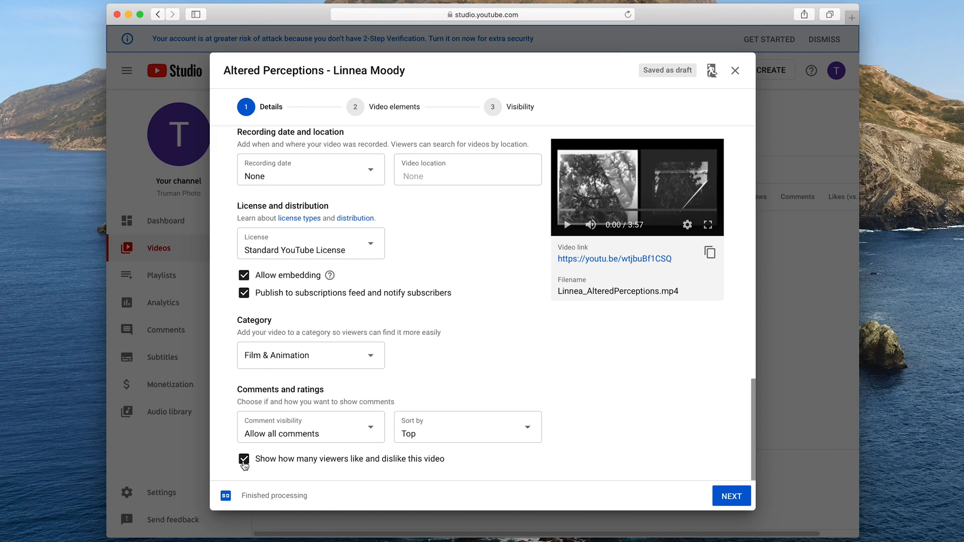
pyautogui.click(357, 114)
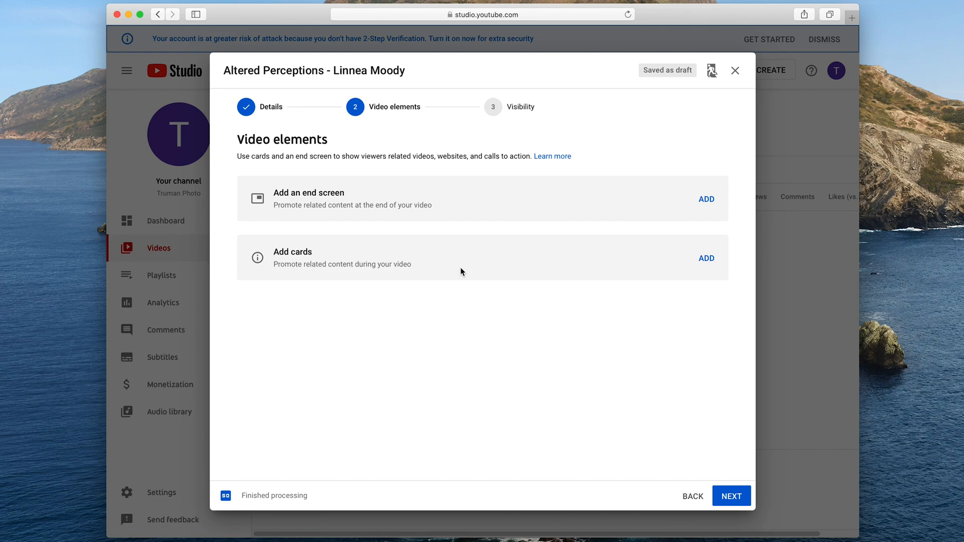
pyautogui.click(493, 112)
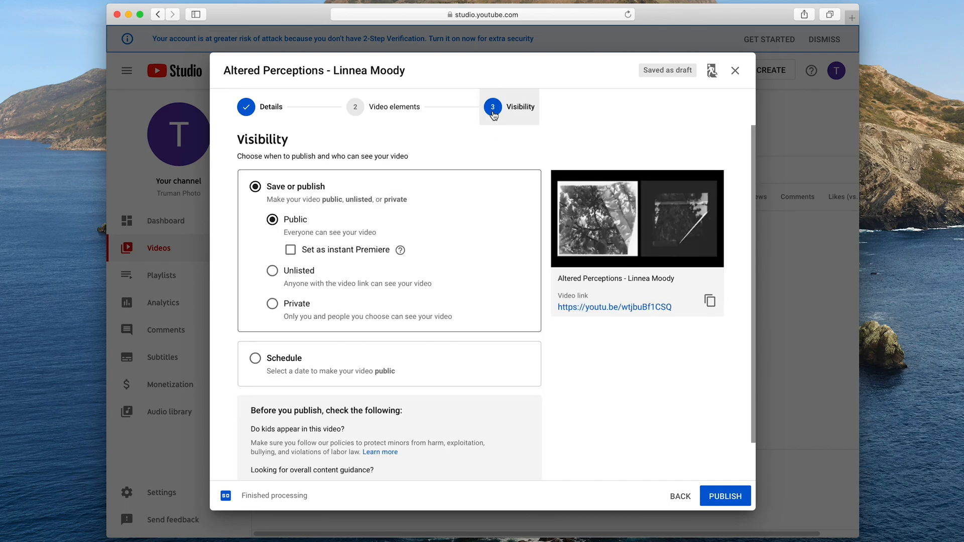